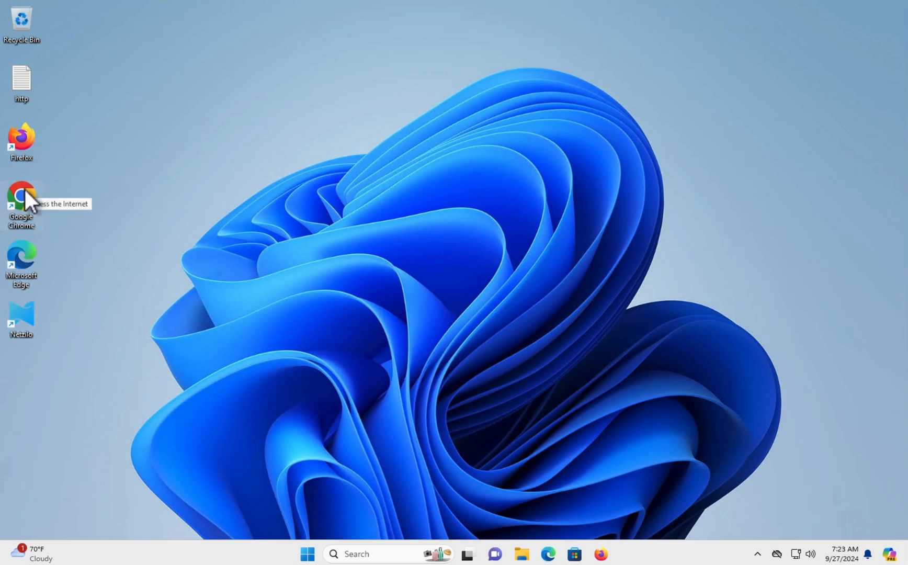
# - Open app.netzilo.com in Google Chrome and sign in with the listed demo account
pyautogui.doubleClick(25, 189)
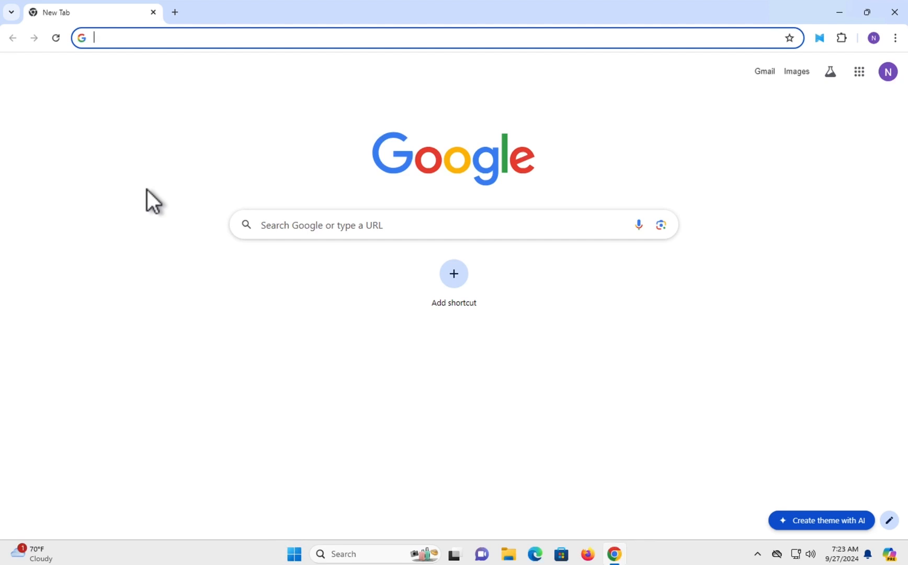
pyautogui.write('app.netzilo.com')
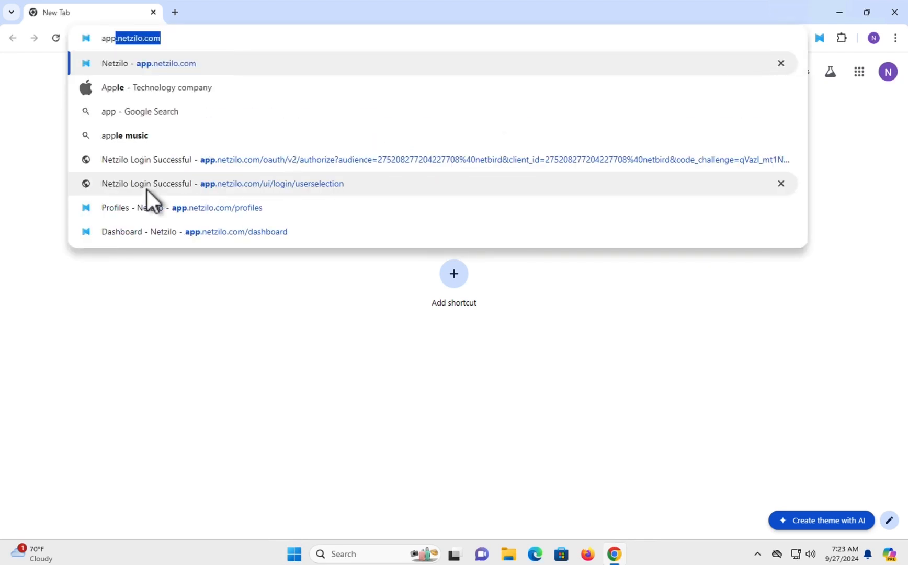
pyautogui.press('Return')
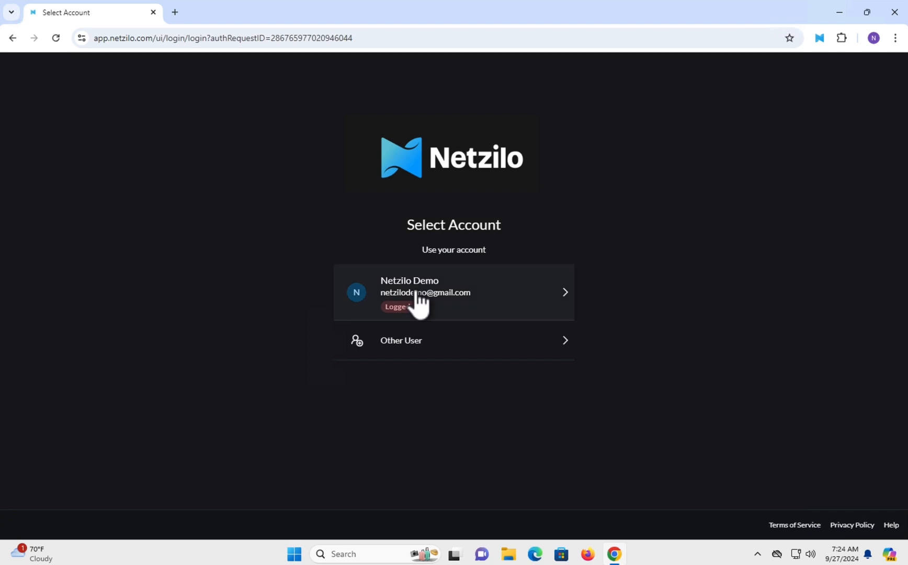
pyautogui.click(417, 292)
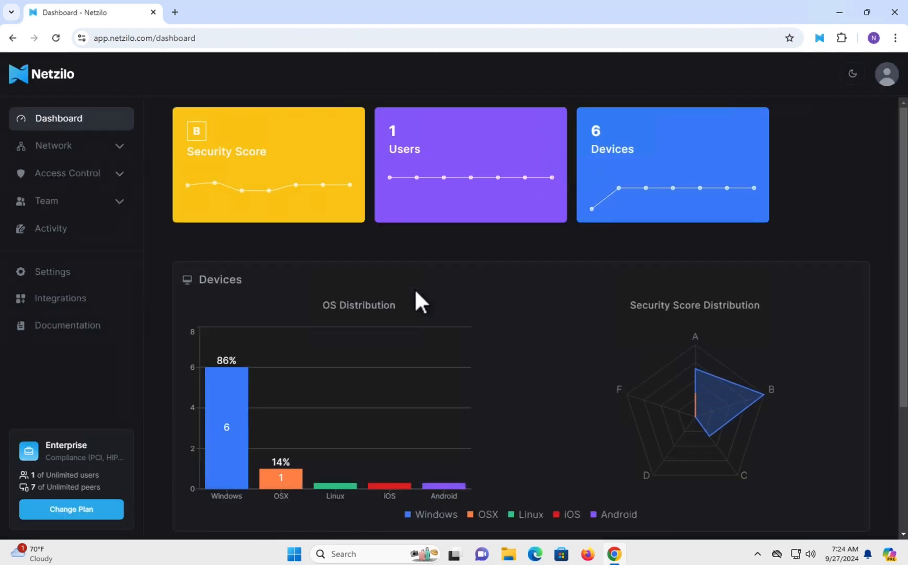
# - Start a new Access Control profile for Windows and assign it to the All group
pyautogui.click(119, 186)
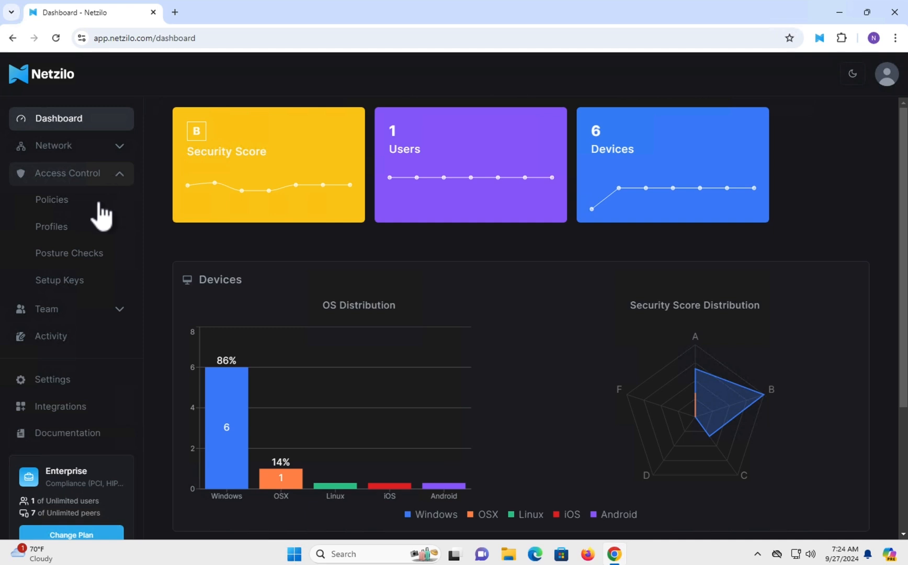
pyautogui.click(71, 231)
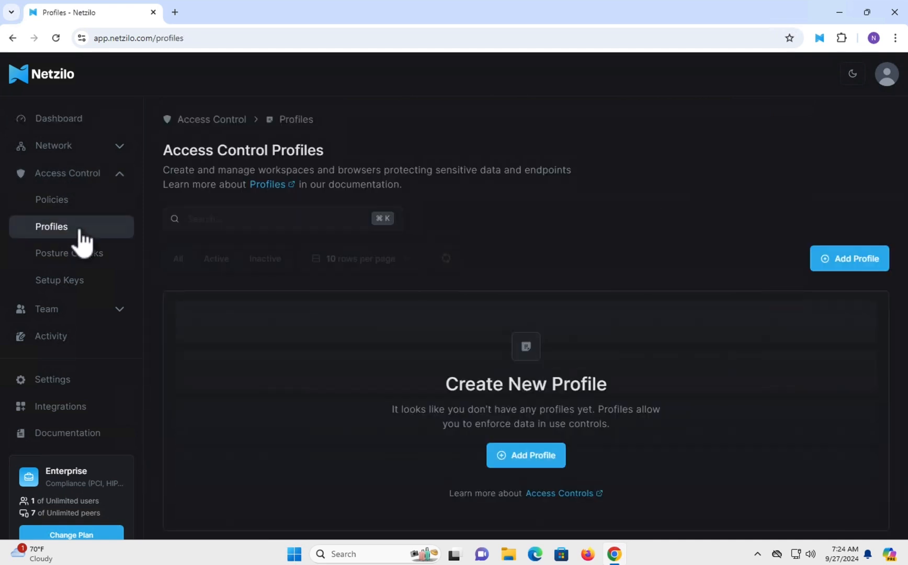
pyautogui.click(525, 458)
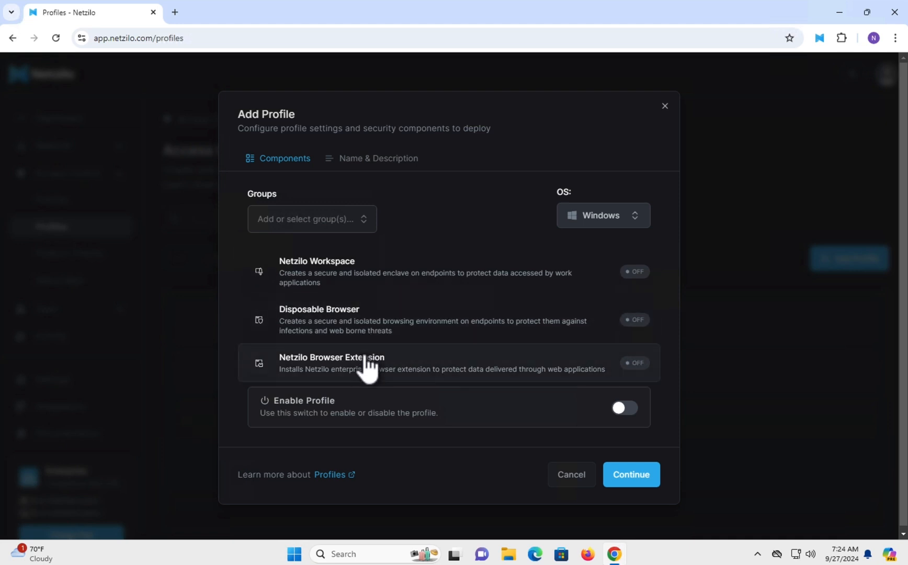
pyautogui.click(351, 224)
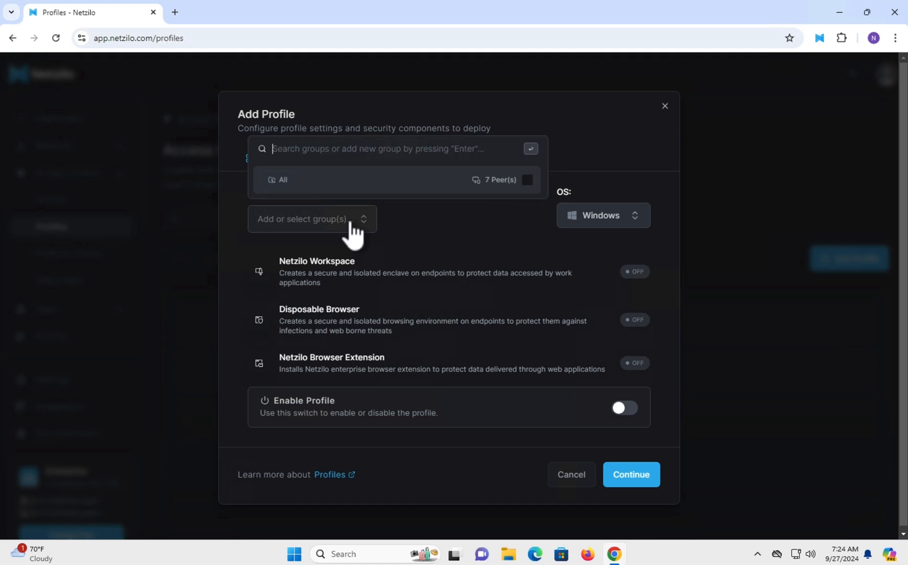
pyautogui.click(335, 188)
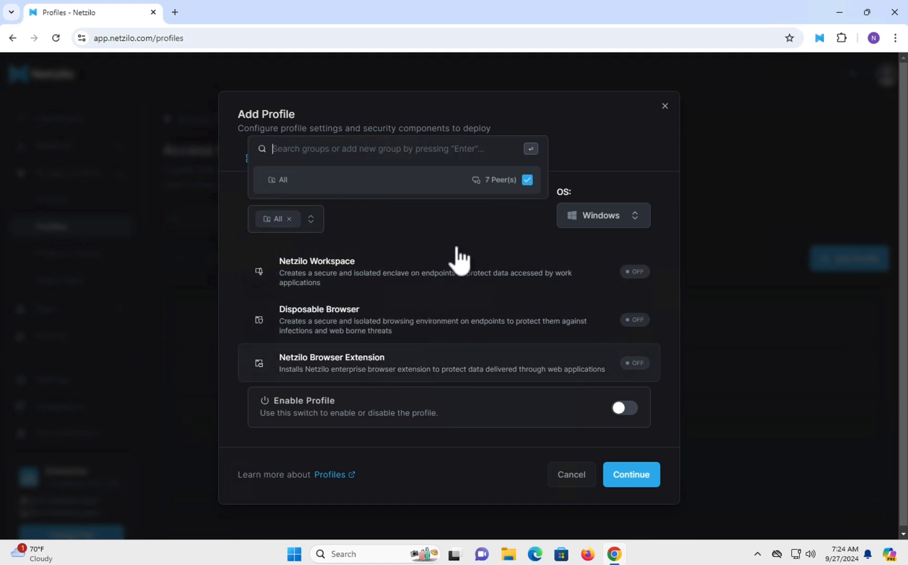
pyautogui.click(244, 308)
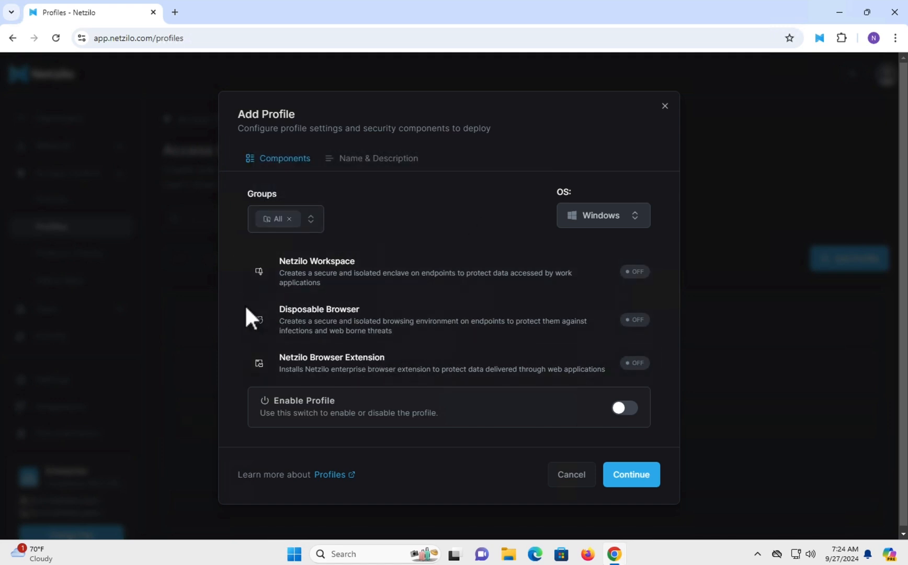
# - Add the wildcard domain * to the profile's Netzilo Browser Extension component
pyautogui.click(319, 361)
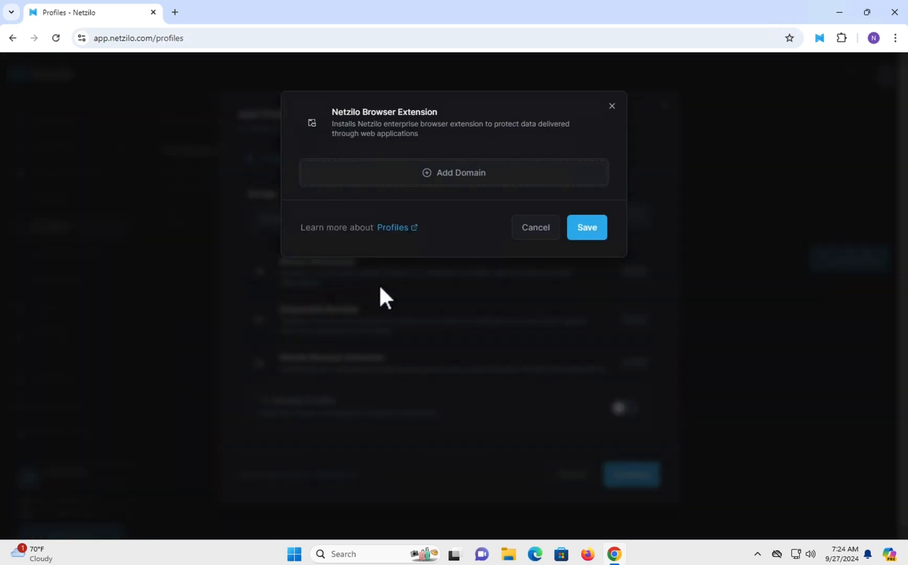
pyautogui.click(452, 174)
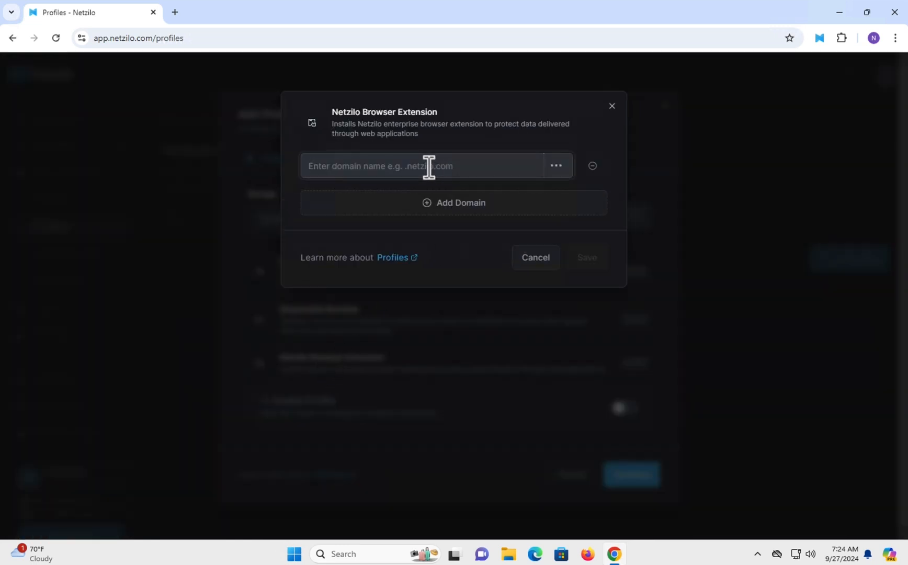
pyautogui.write('*')
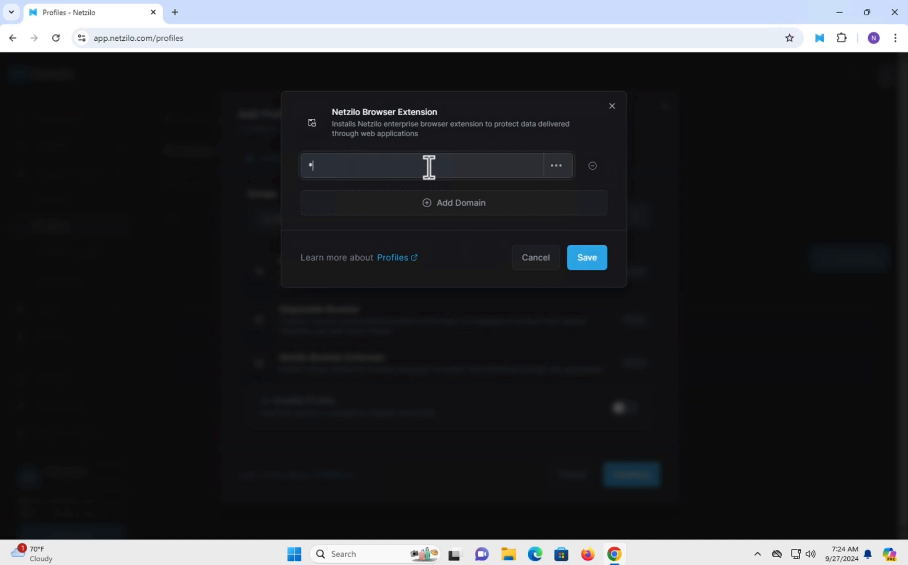
# - Turn on Restrict Uploading Source Code in the content restrictions of the wildcard domain
pyautogui.click(557, 166)
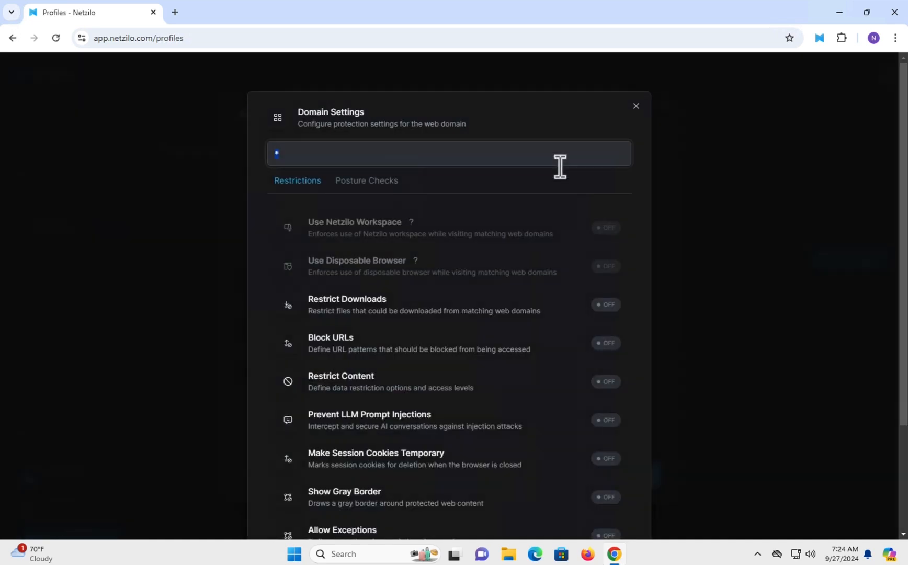
pyautogui.click(436, 389)
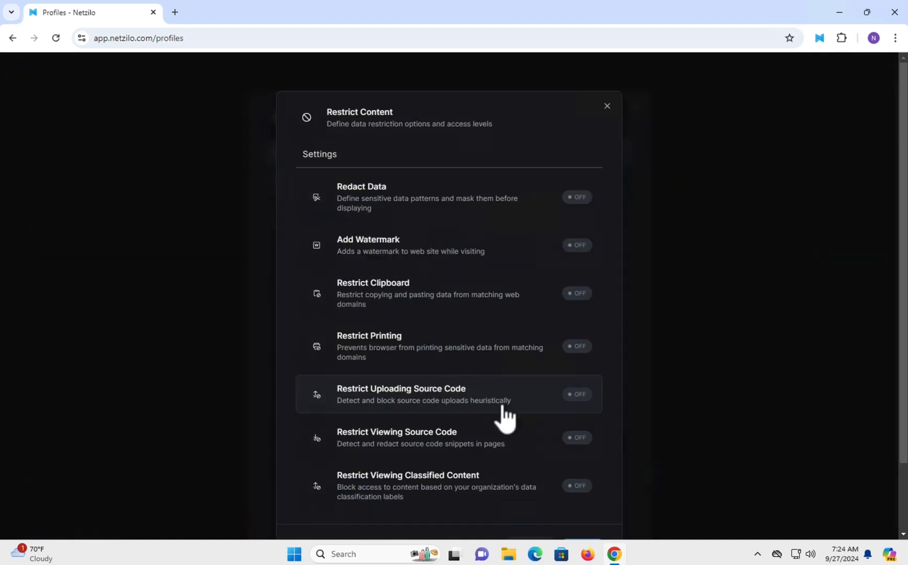
pyautogui.click(581, 395)
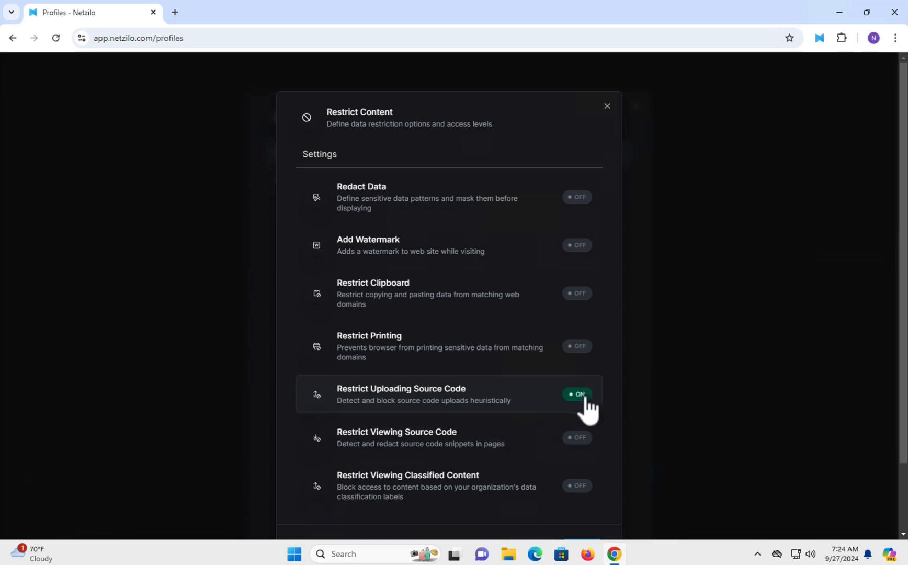
# - Restrict viewing of classified content labelled Confidential, Private and Secret, and save that restriction
pyautogui.click(442, 483)
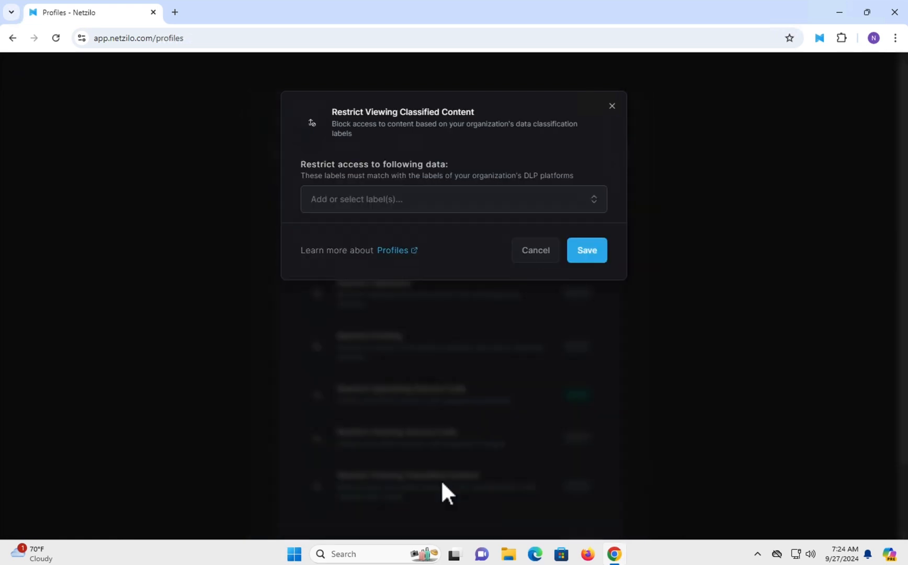
pyautogui.click(399, 205)
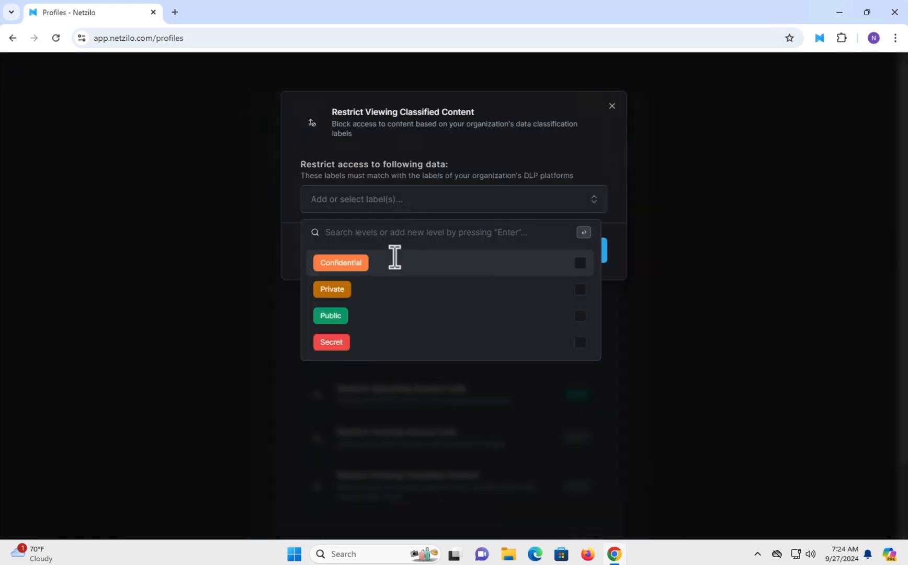
pyautogui.click(392, 266)
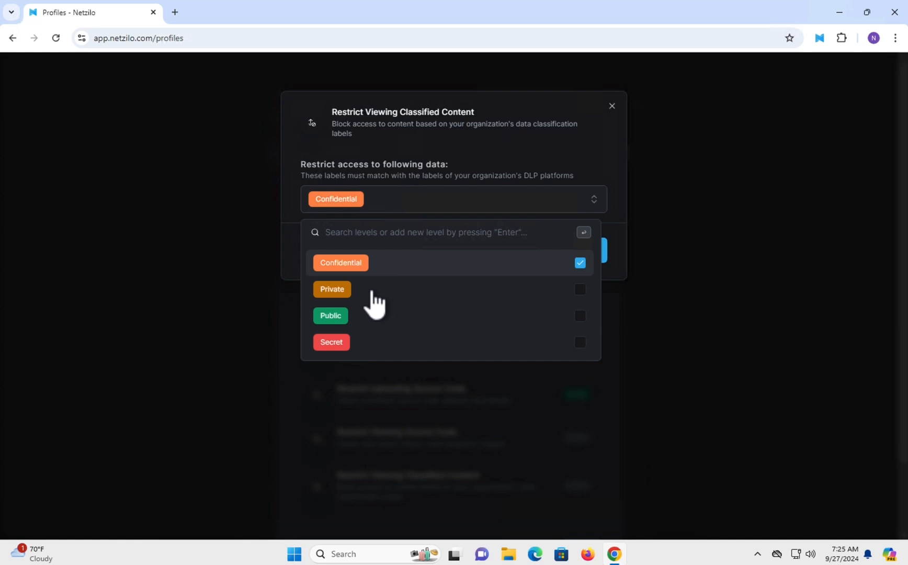
pyautogui.click(374, 303)
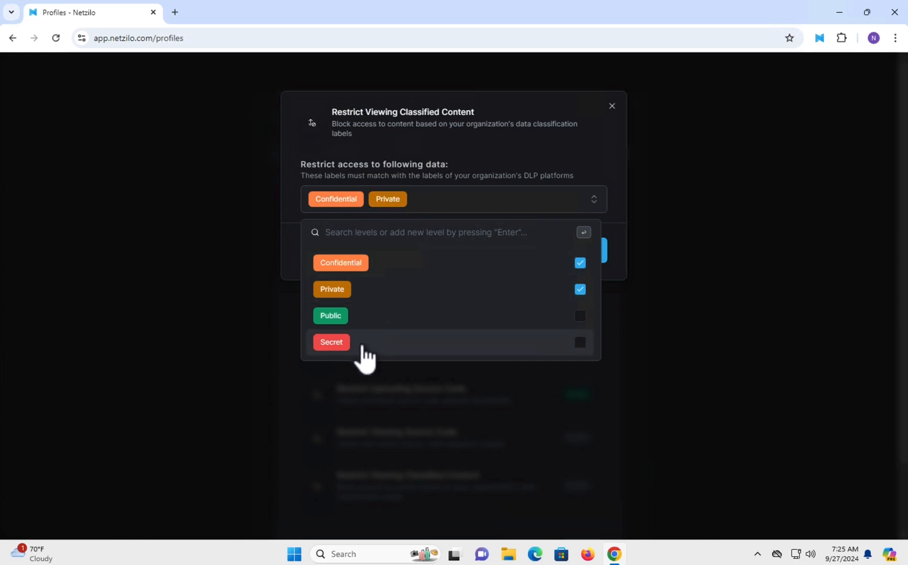
pyautogui.click(363, 346)
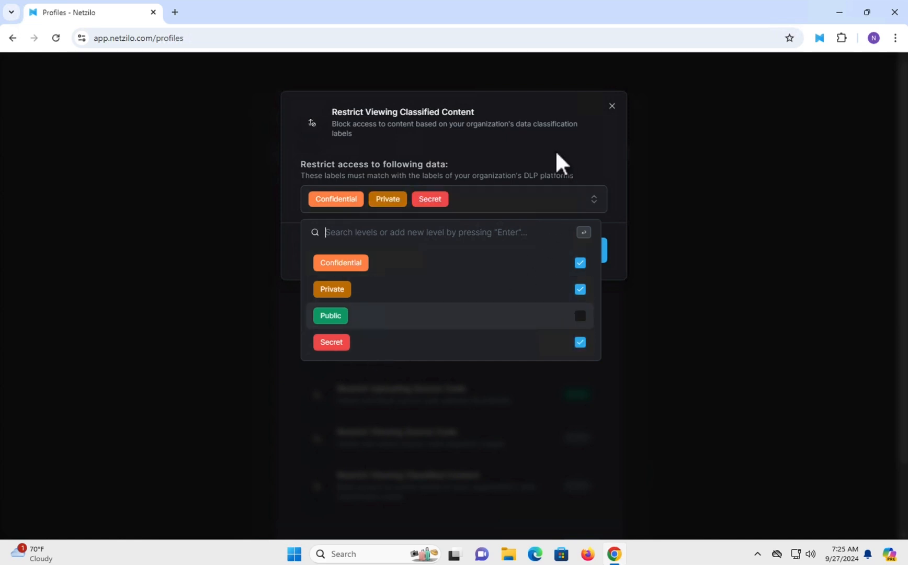
pyautogui.click(579, 200)
pyautogui.click(587, 256)
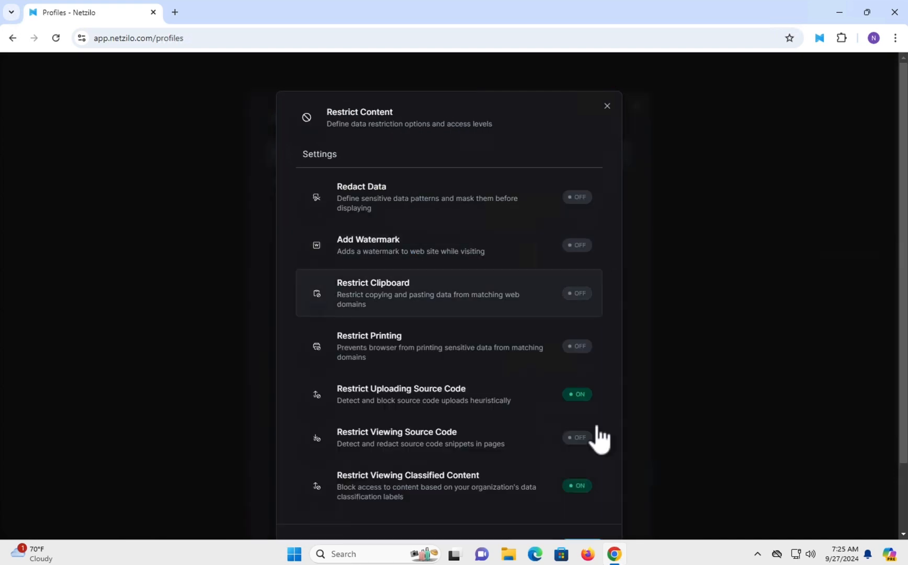
# - Save the content restrictions together with the enclosing domain and browser extension settings
pyautogui.scroll(-2, 596, 460)
pyautogui.click(588, 479)
pyautogui.click(602, 475)
pyautogui.click(588, 257)
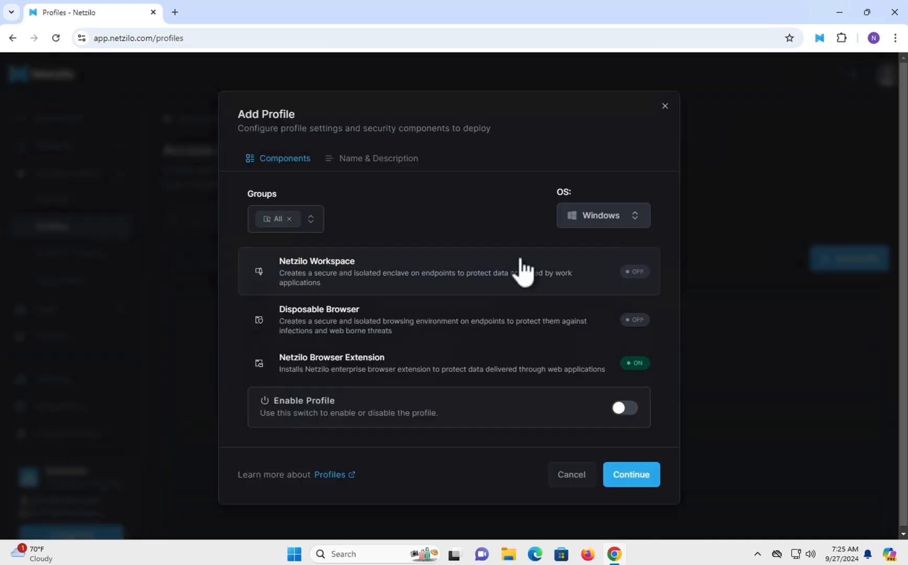
# - Create the profile under the name GenAI and SaaS Default Security and activate it
pyautogui.click(627, 472)
pyautogui.write('GenAI and SaaS De')
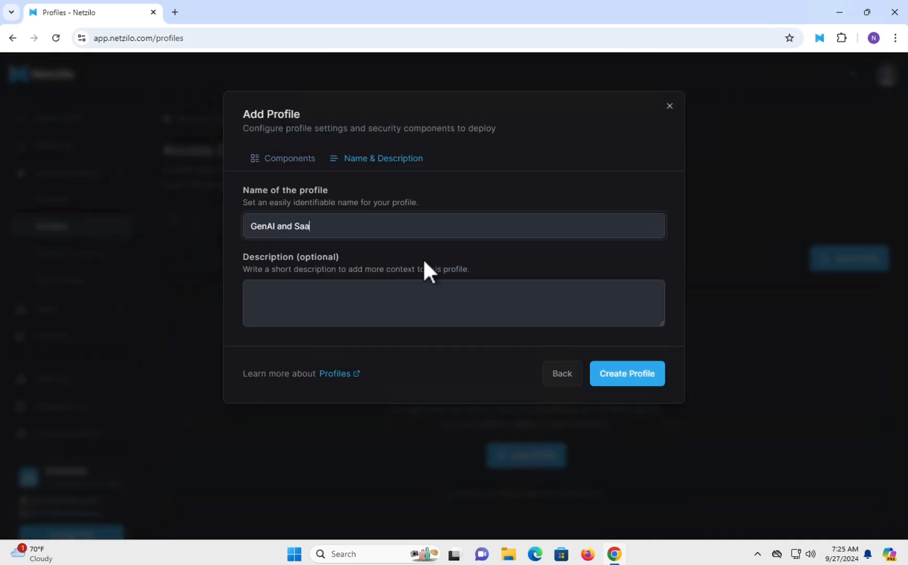
pyautogui.write('fault Security')
pyautogui.click(616, 379)
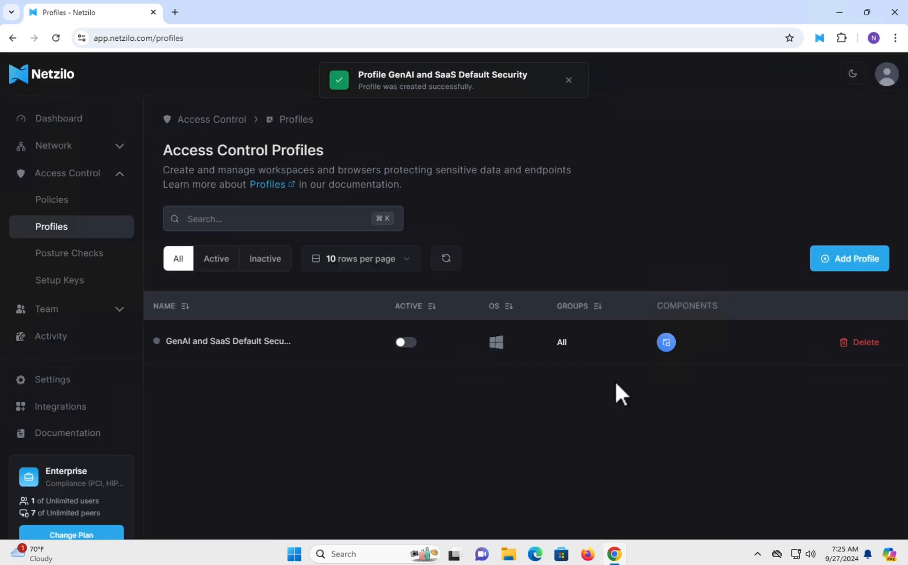
pyautogui.click(411, 343)
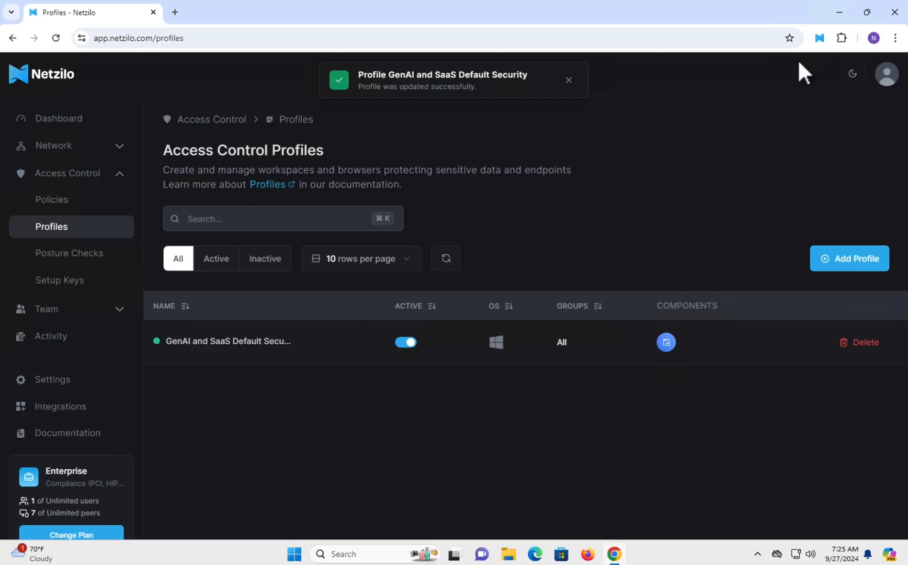
# - Minimize Chrome, switch to Firefox and open chat.openai.com
pyautogui.click(839, 12)
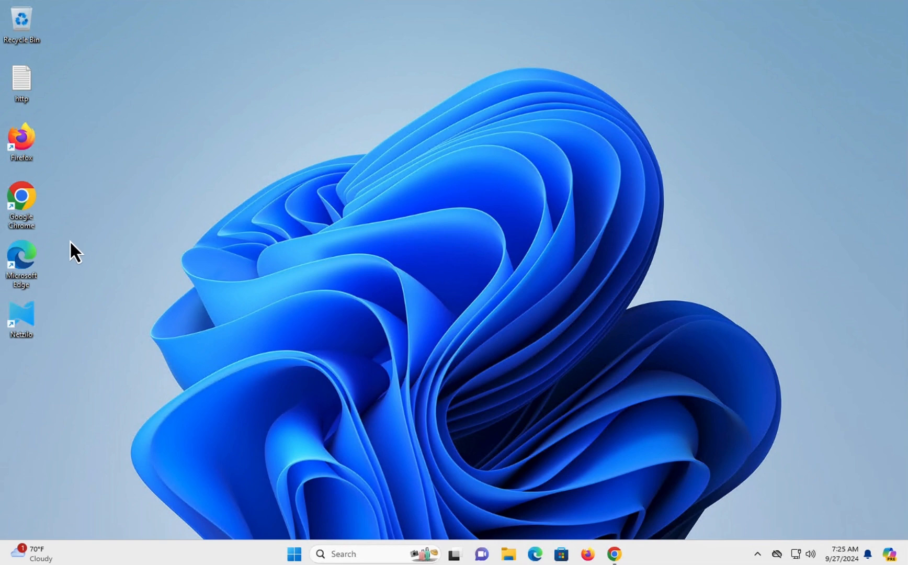
pyautogui.doubleClick(28, 151)
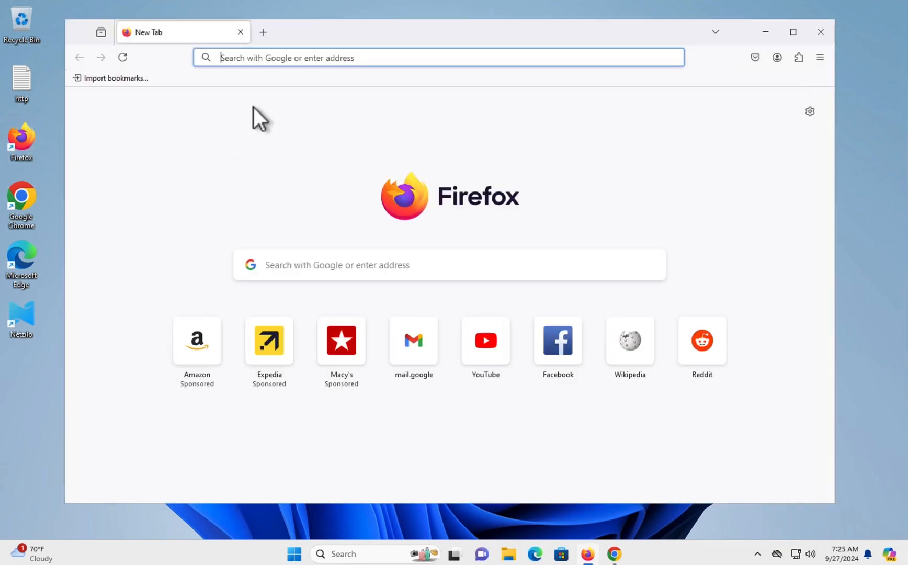
pyautogui.write('chat.open')
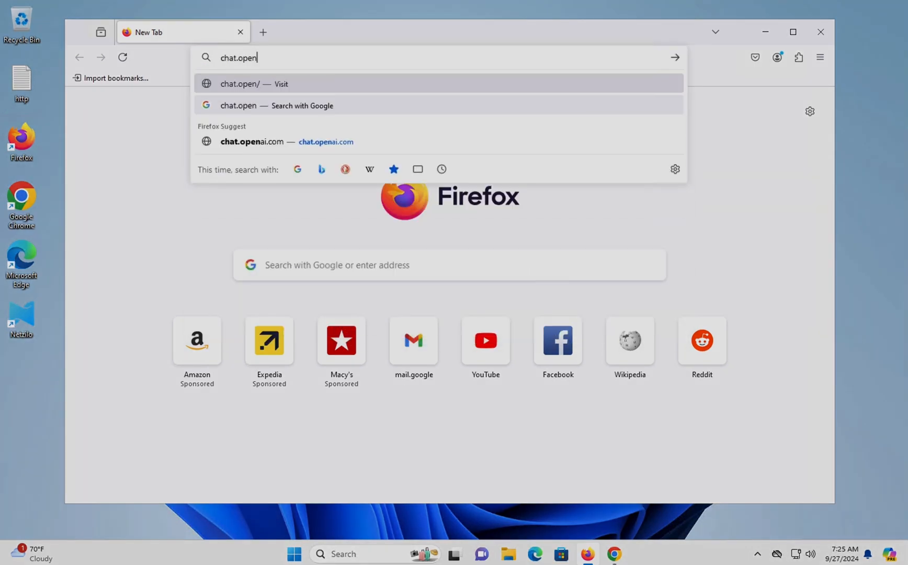
pyautogui.write('ai.com')
pyautogui.press('Return')
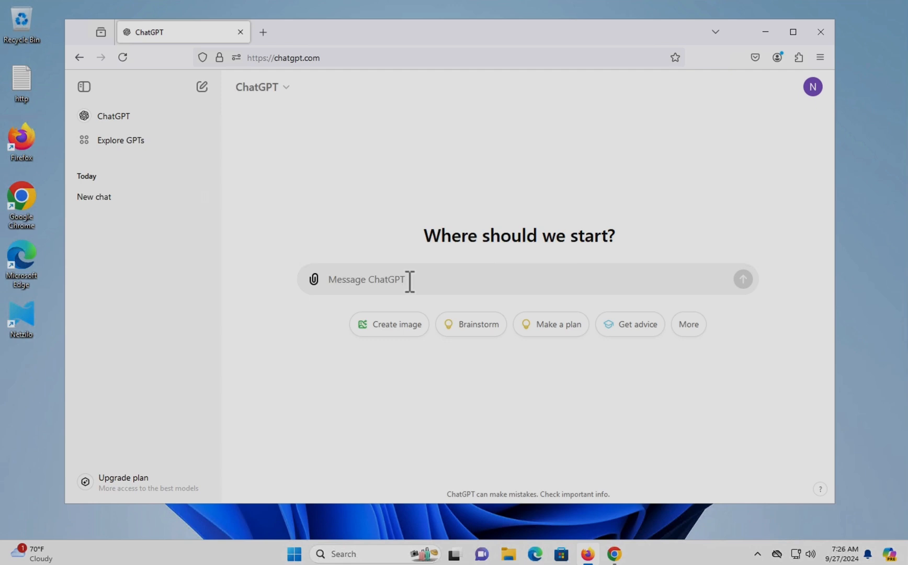
# - Send ChatGPT the prompt "show me a sample code to create an HTTP server in c"
pyautogui.write('show me a sample')
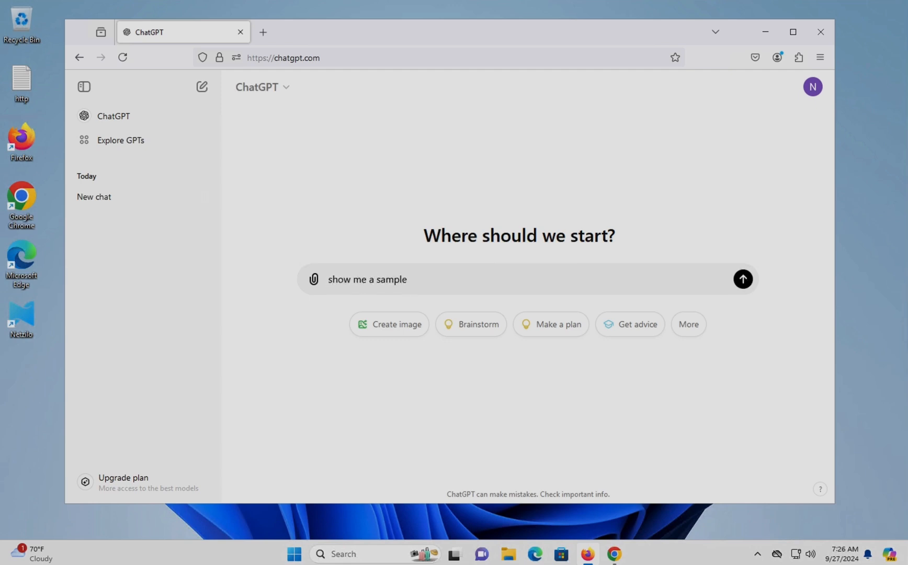
pyautogui.write(' code to create an HTTP server in c')
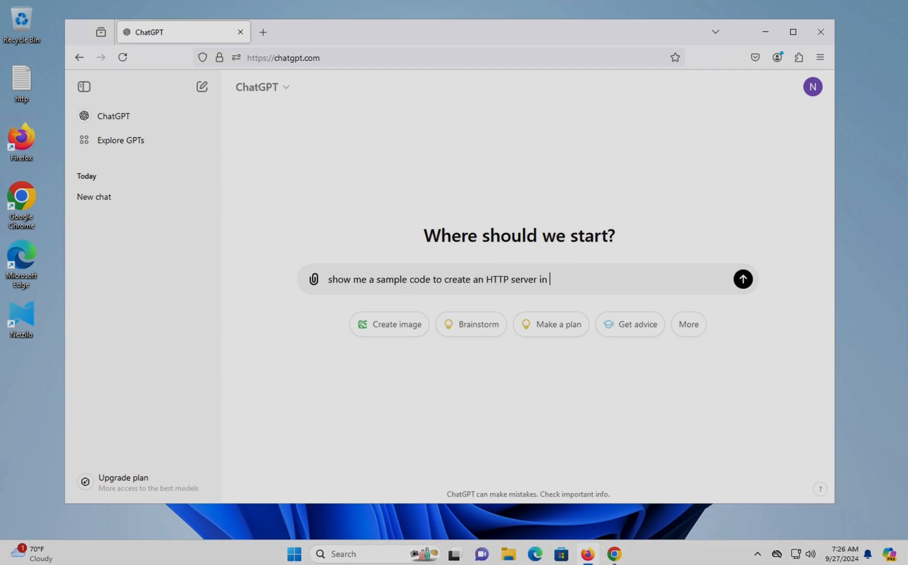
pyautogui.press('Return')
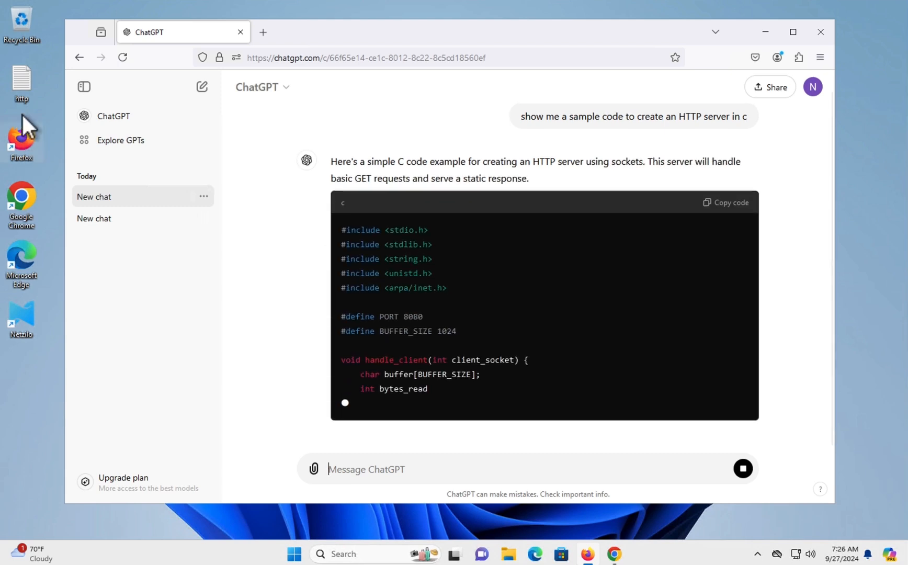
# - Open the http text file from the desktop, copy all of its Go source code, and minimize the file's window
pyautogui.doubleClick(22, 91)
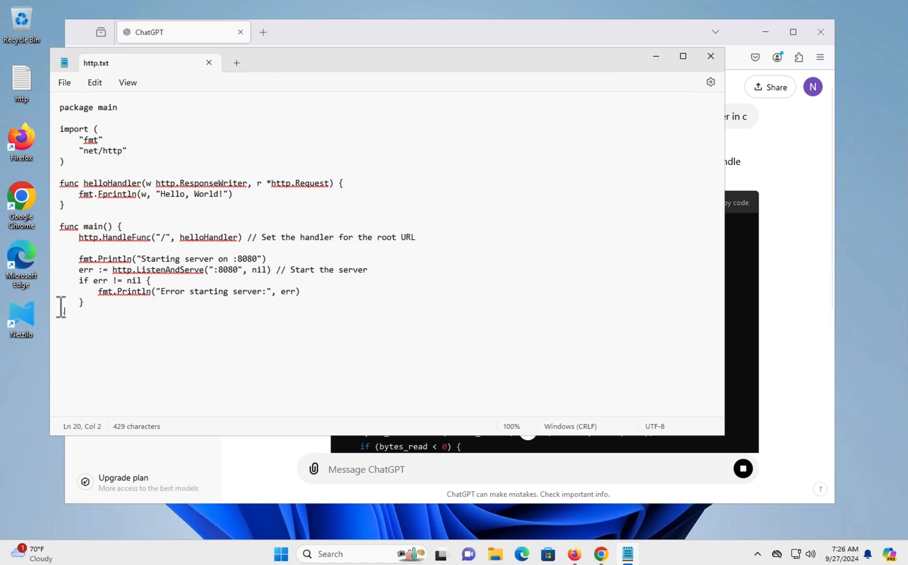
pyautogui.moveTo(61, 312); pyautogui.dragTo(23, 90)
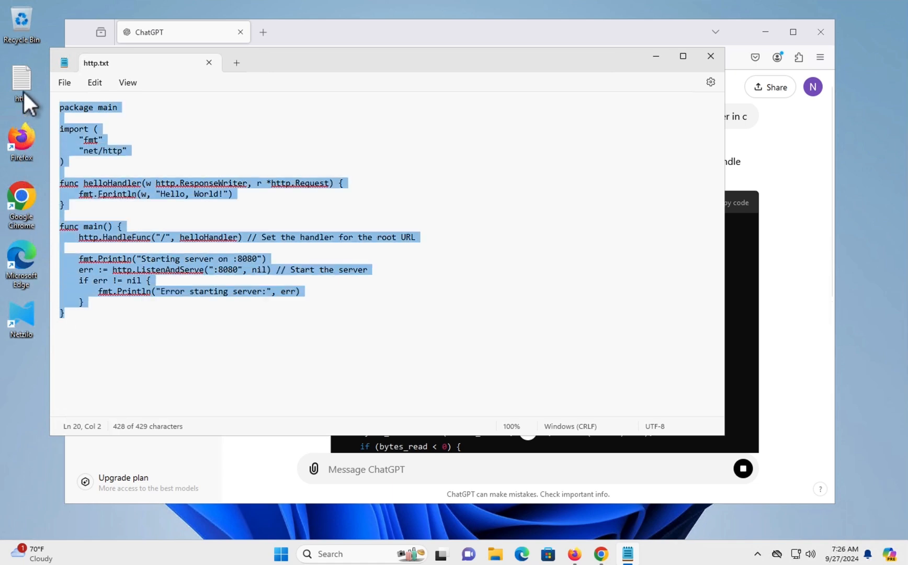
pyautogui.rightClick(89, 181)
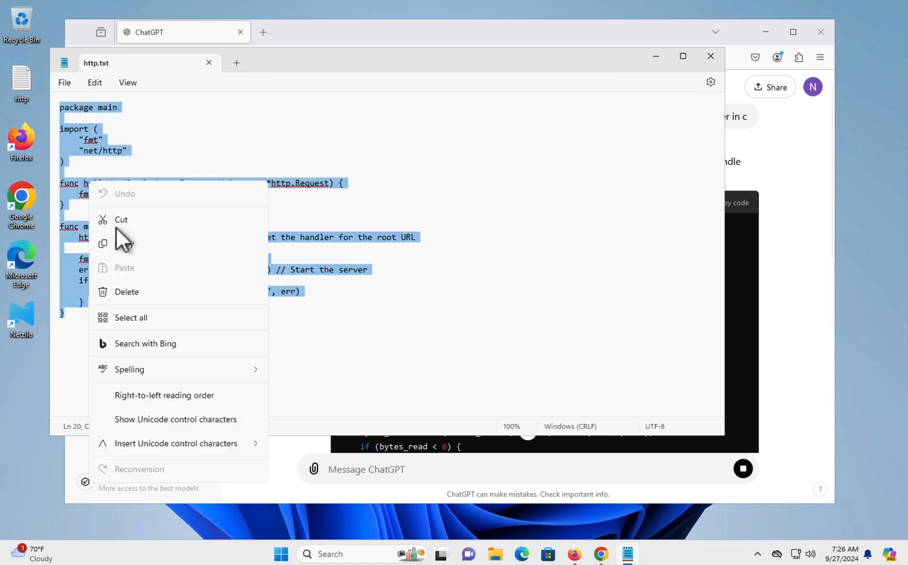
pyautogui.click(126, 246)
pyautogui.click(656, 56)
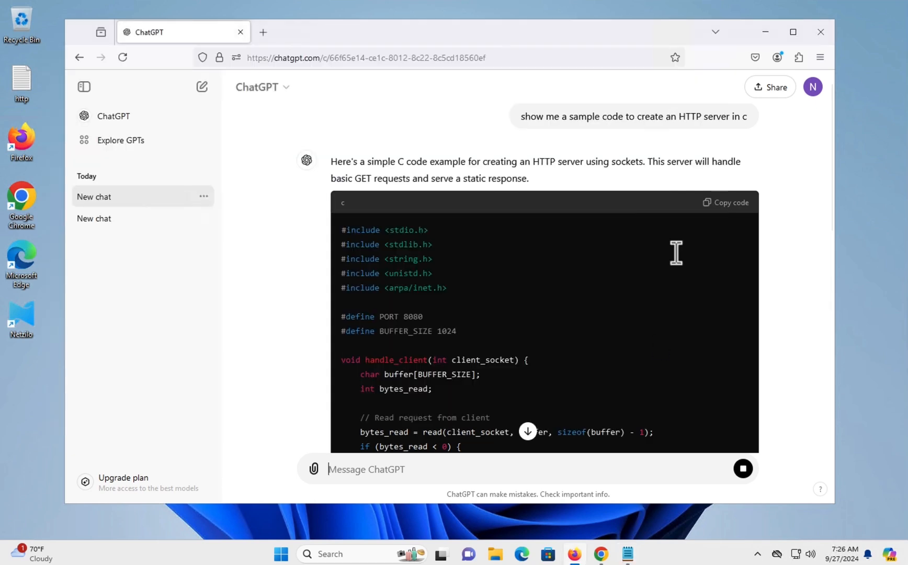
# - Write "here is my code. Compare:" in the ChatGPT message and try to paste the copied source code after it
pyautogui.click(528, 432)
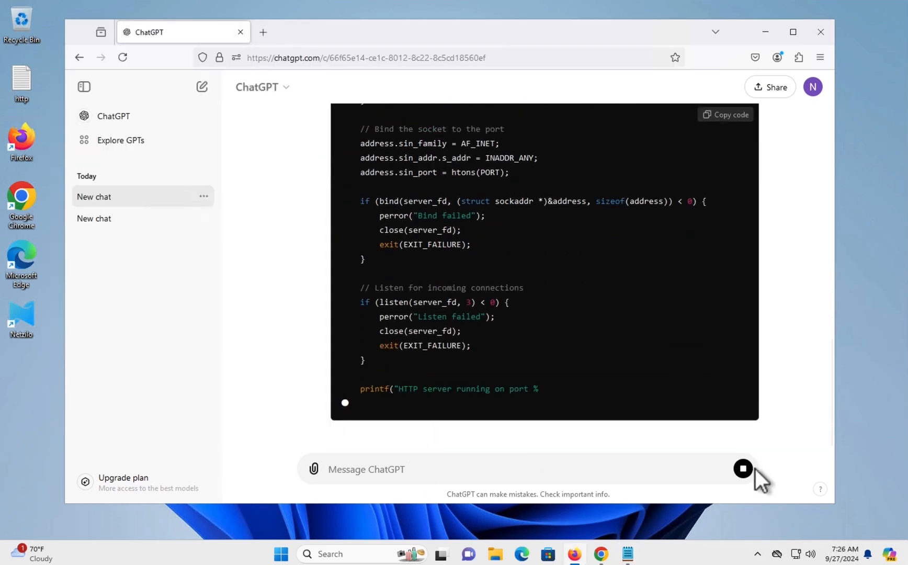
pyautogui.click(372, 467)
pyautogui.write('here is my code')
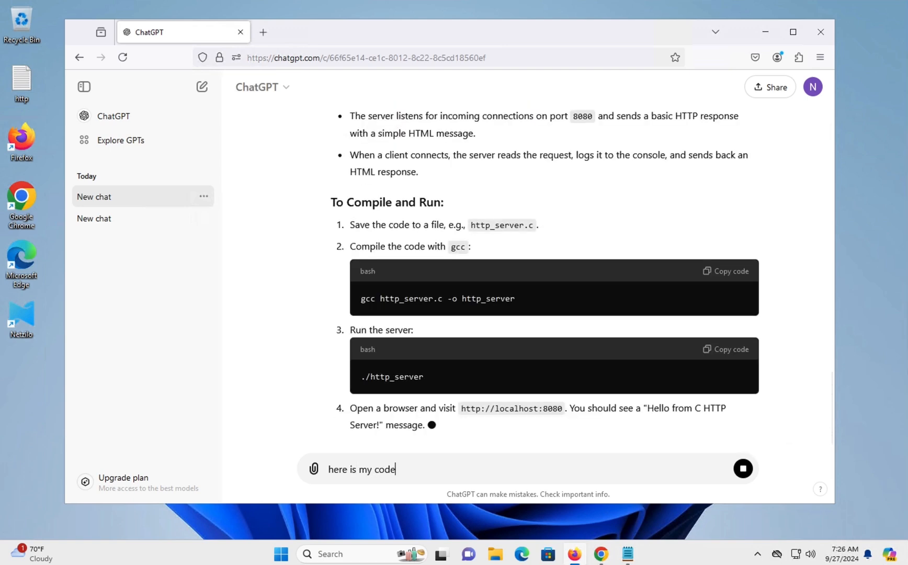
pyautogui.write('. Compare:')
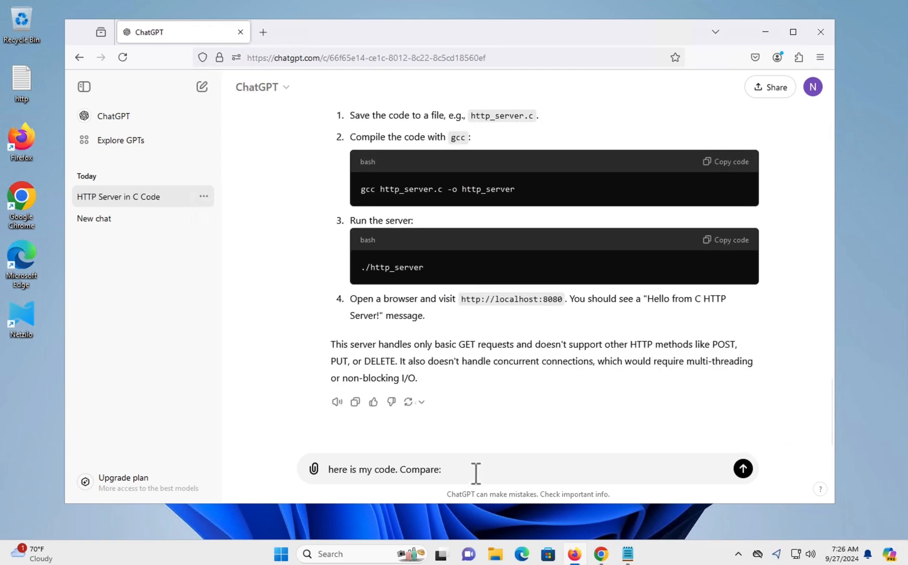
pyautogui.rightClick(473, 473)
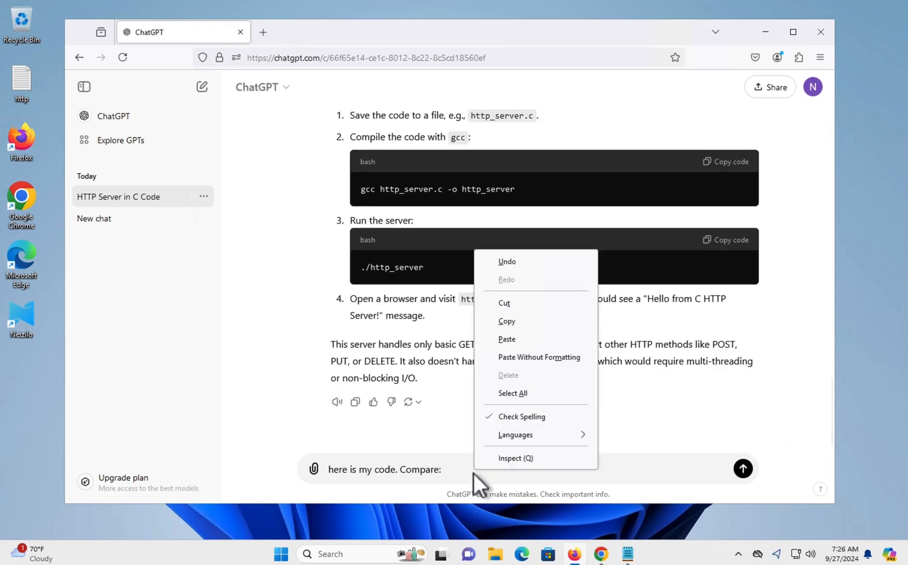
pyautogui.click(520, 339)
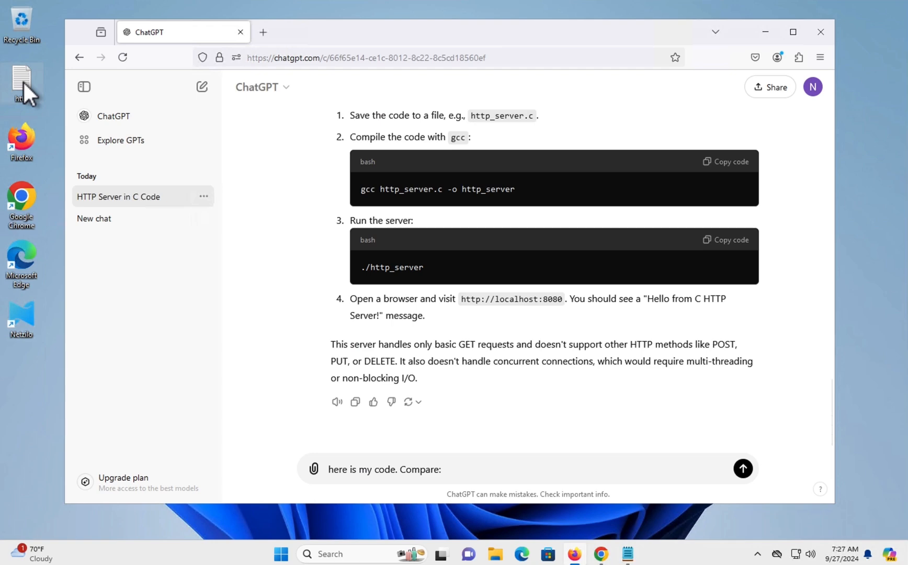
# - Try to attach the desktop file http.txt to the ChatGPT message, dismiss the Netzilo notification, and close Firefox
pyautogui.moveTo(22, 81); pyautogui.dragTo(372, 472)
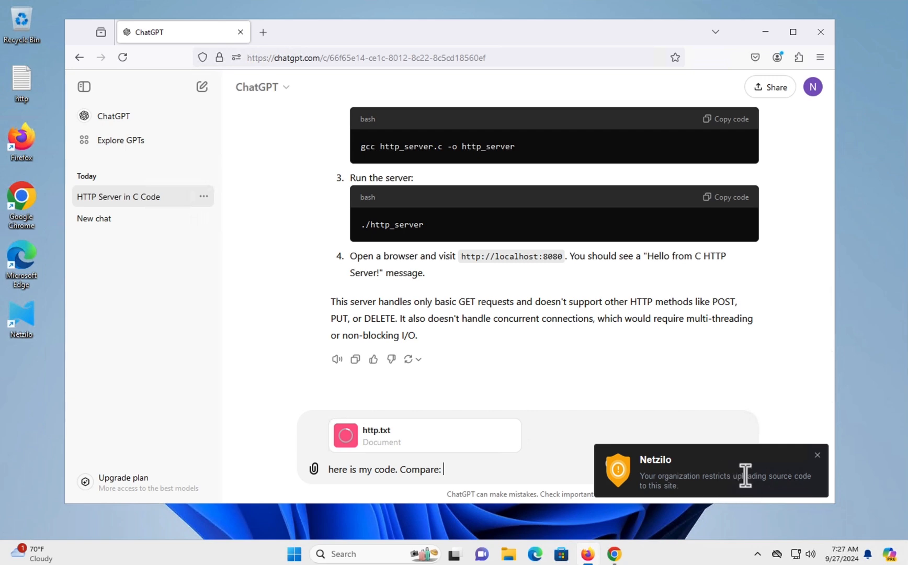
pyautogui.click(817, 455)
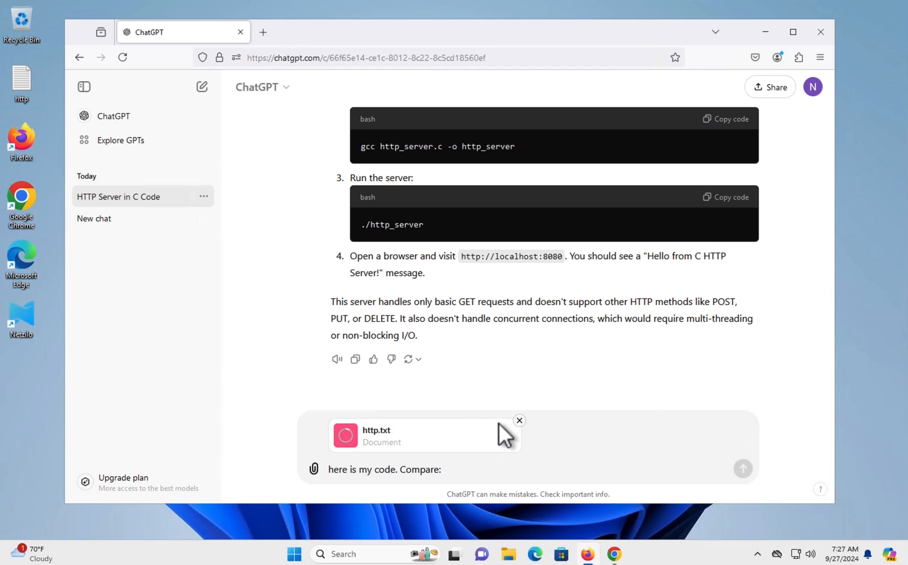
pyautogui.click(820, 33)
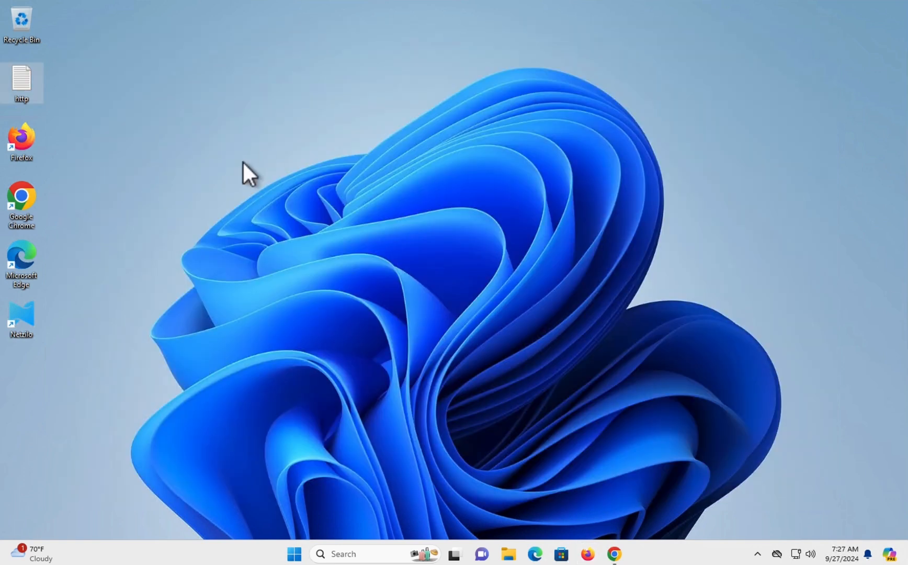
# - Switch to Chrome, open Gmail, and maximize the browser window
pyautogui.doubleClick(36, 192)
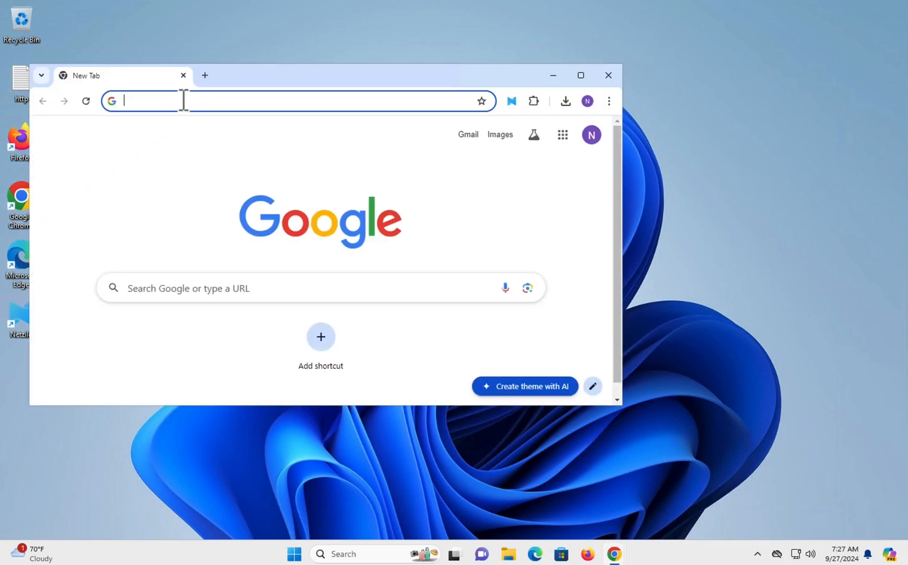
pyautogui.write('gmail.c')
pyautogui.press('Return')
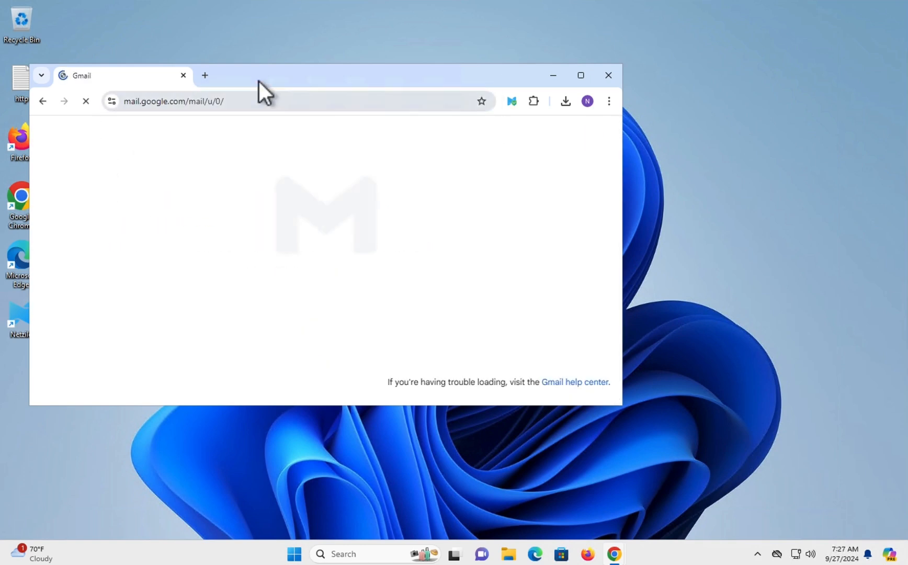
pyautogui.moveTo(259, 81); pyautogui.dragTo(325, 52)
pyautogui.doubleClick(325, 52)
# - Compose a new email and try to paste the copied source code into its body
pyautogui.click(67, 116)
pyautogui.click(573, 306)
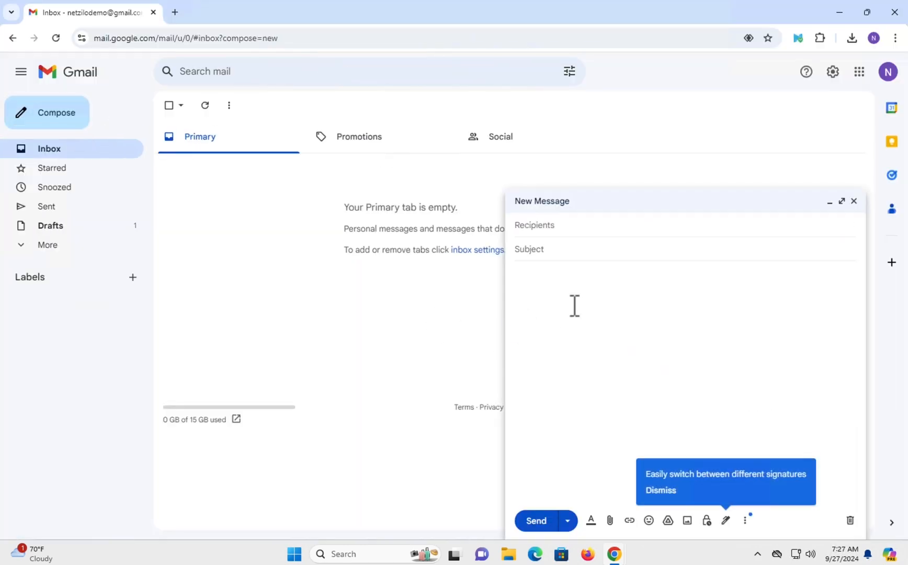
pyautogui.rightClick(572, 306)
pyautogui.click(617, 172)
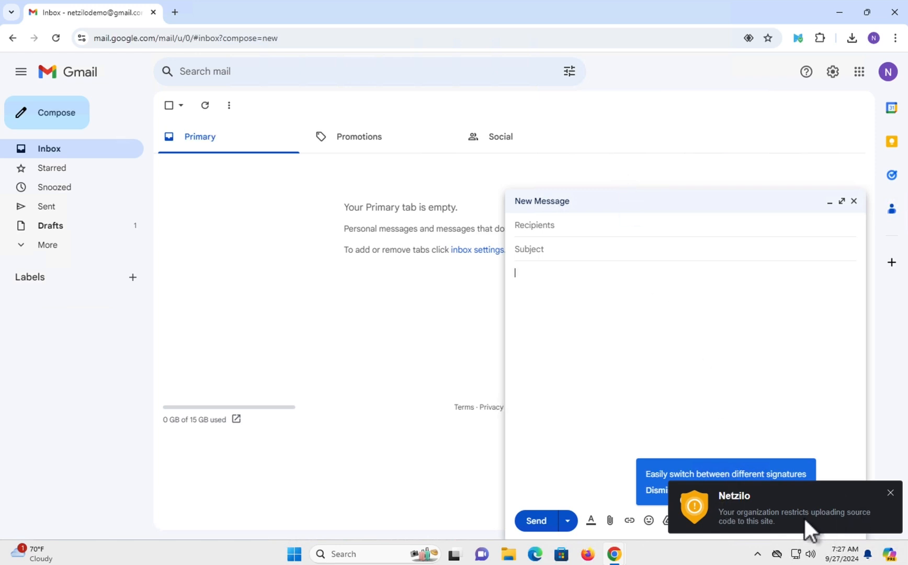
# - Try to attach the http text file from the Desktop folder to the new email and close the draft
pyautogui.click(610, 519)
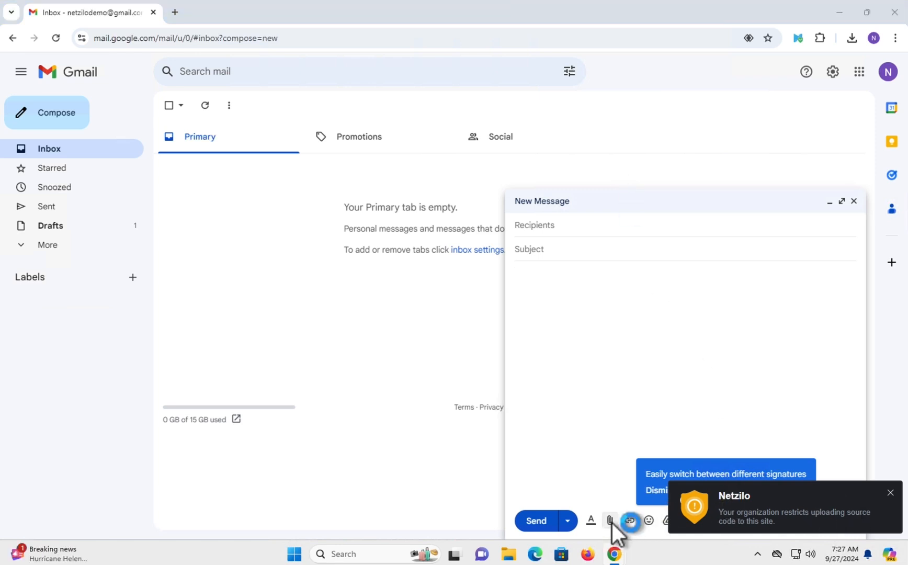
pyautogui.click(47, 160)
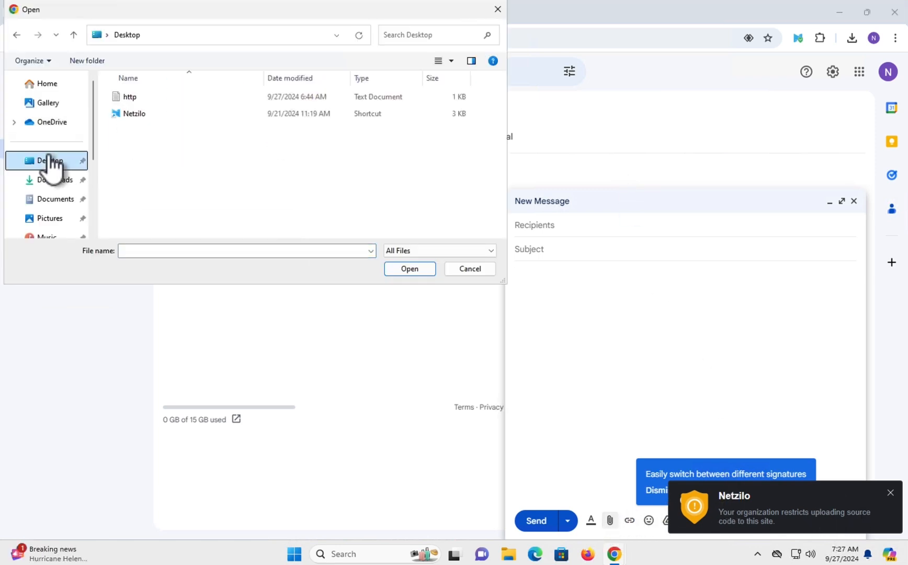
pyautogui.click(128, 96)
pyautogui.doubleClick(128, 96)
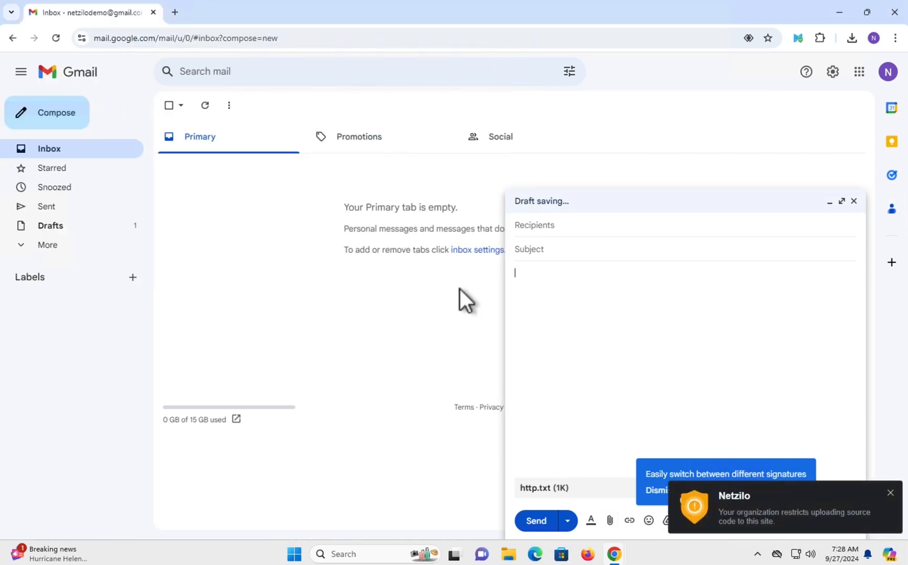
pyautogui.click(854, 201)
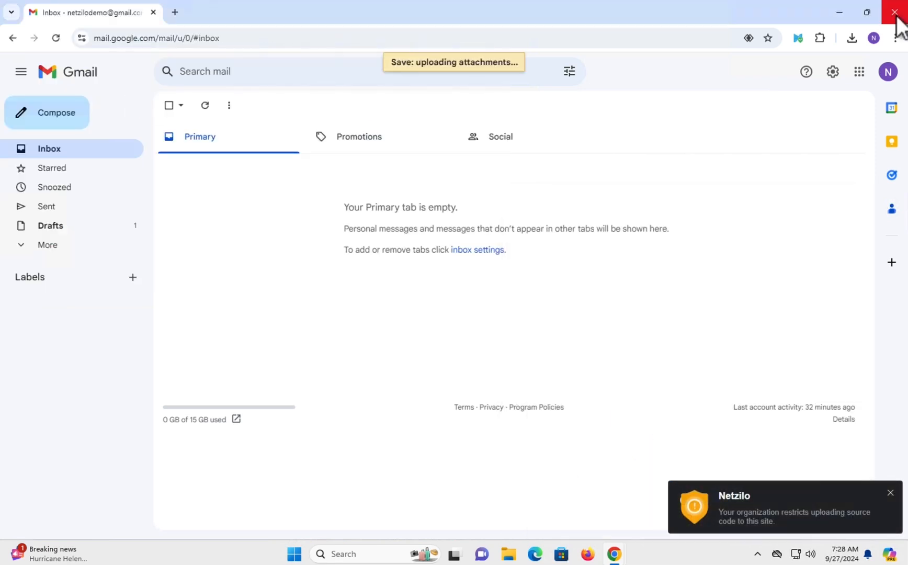
# - Go to app.netzilo.com in a new browser page and show the Access Control profiles
pyautogui.write('ap')
pyautogui.write('p.')
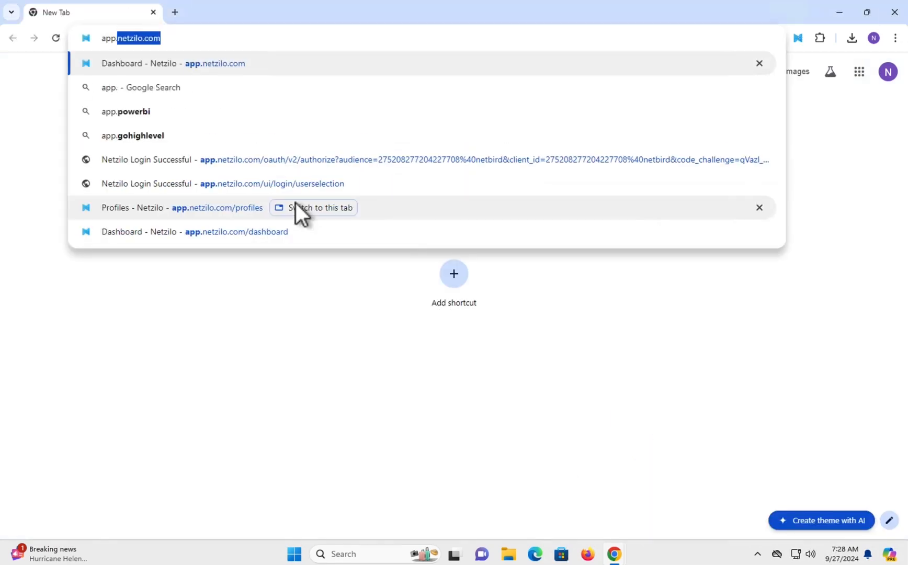
pyautogui.write('ne')
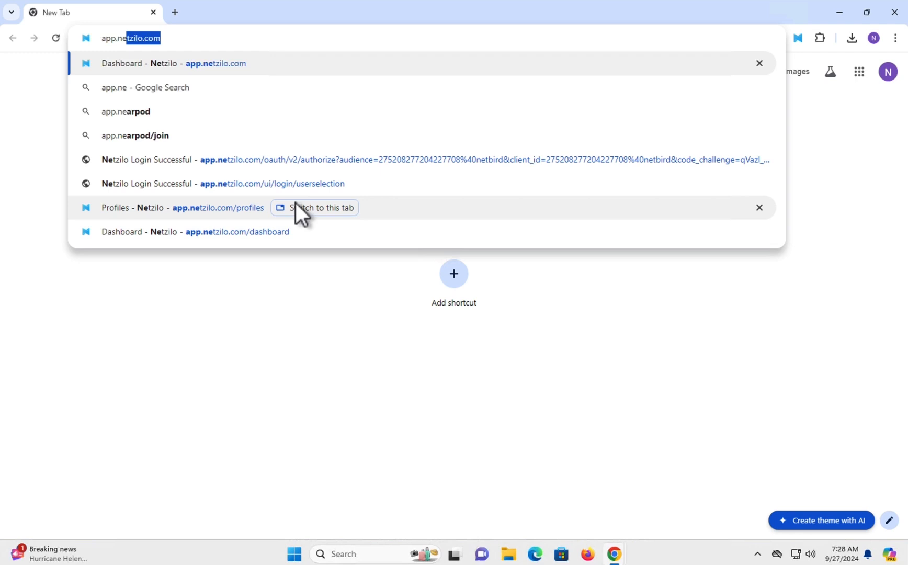
pyautogui.write('tzilo.com')
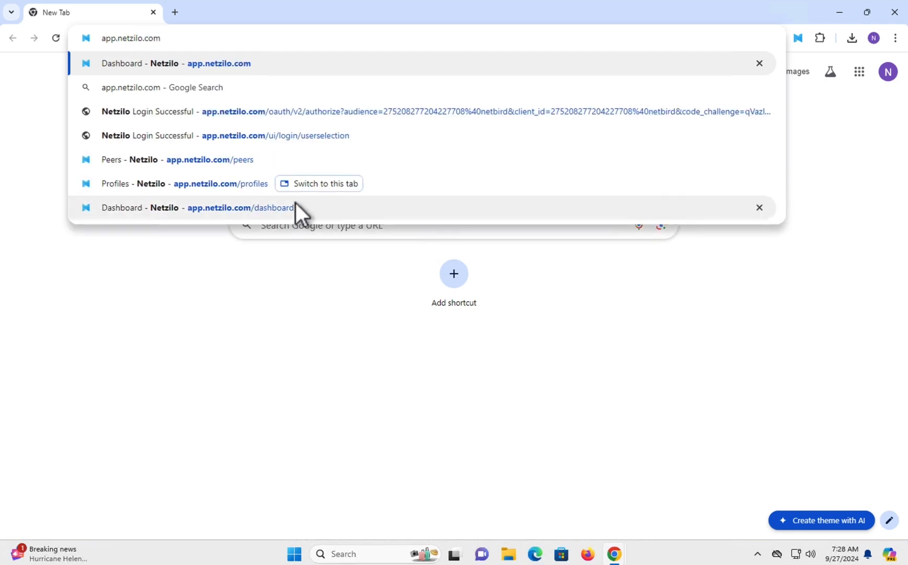
pyautogui.press('Return')
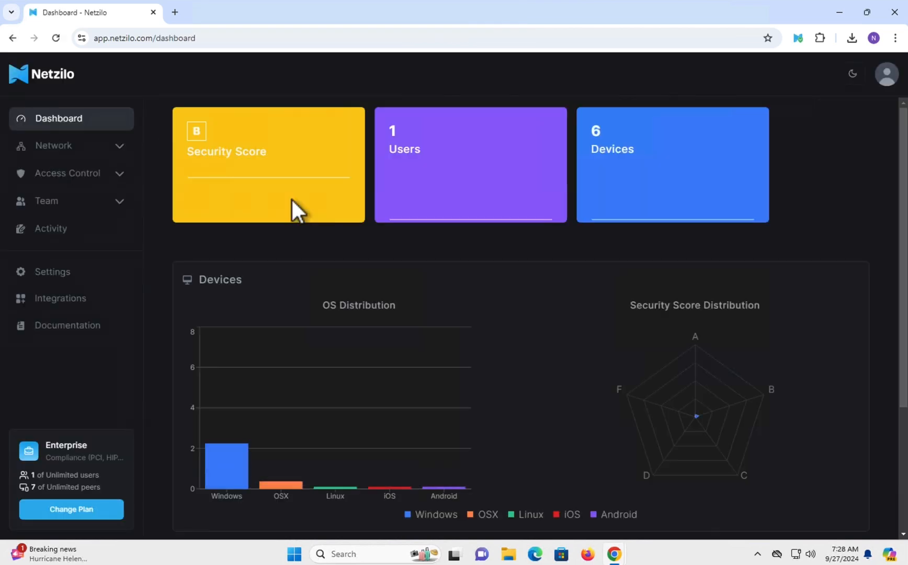
pyautogui.click(95, 177)
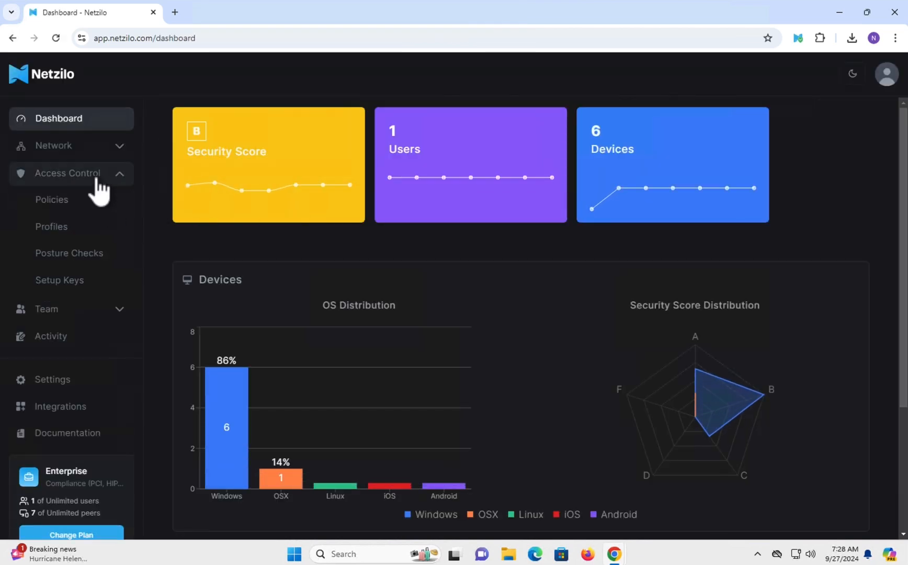
pyautogui.click(64, 228)
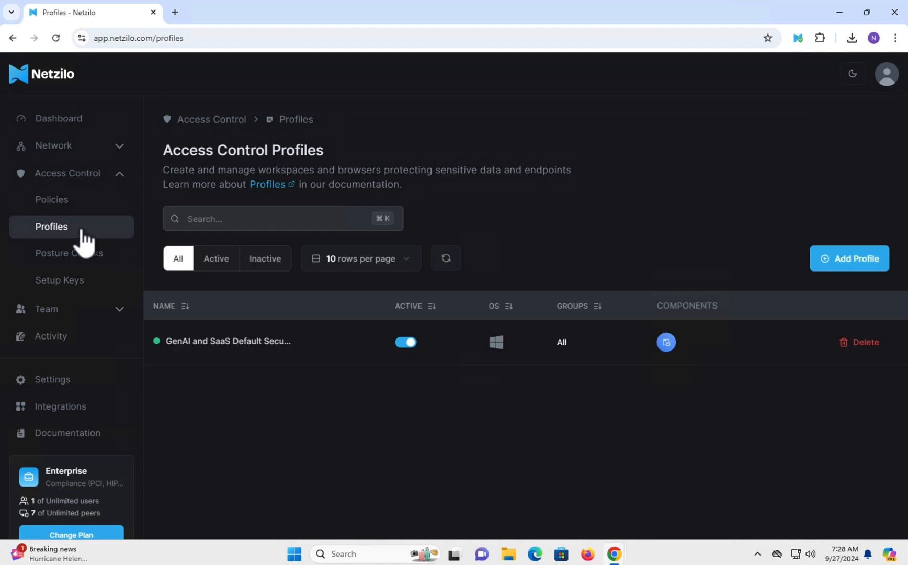
# - In the GenAI and SaaS profile's browser extension, turn on Restrict Viewing Source Code for the * domain and save the content restrictions
pyautogui.click(204, 342)
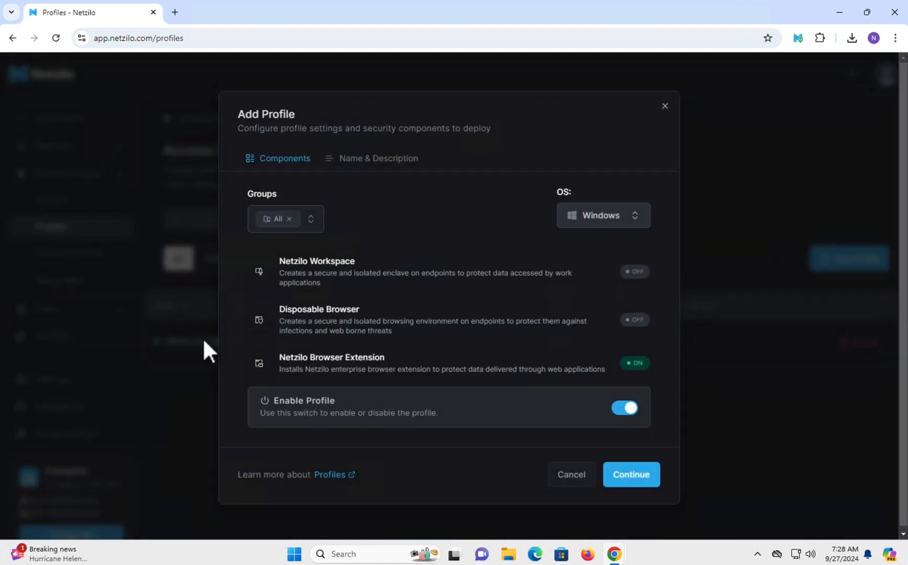
pyautogui.click(341, 368)
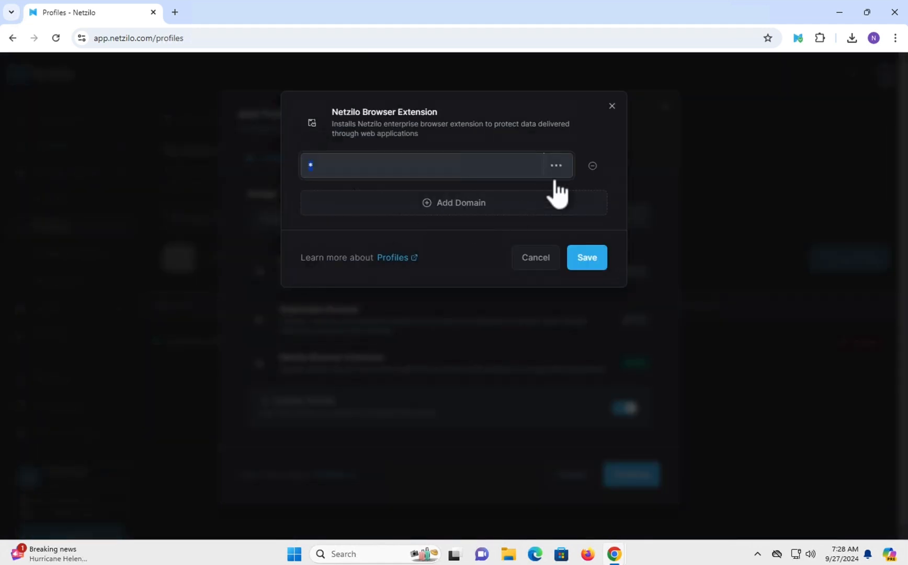
pyautogui.click(558, 165)
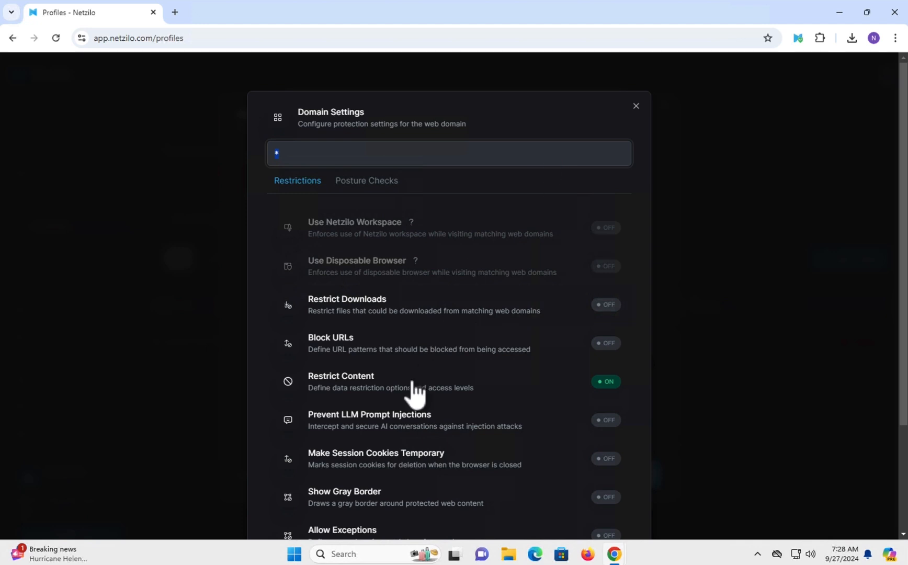
pyautogui.scroll(-2, 416, 393)
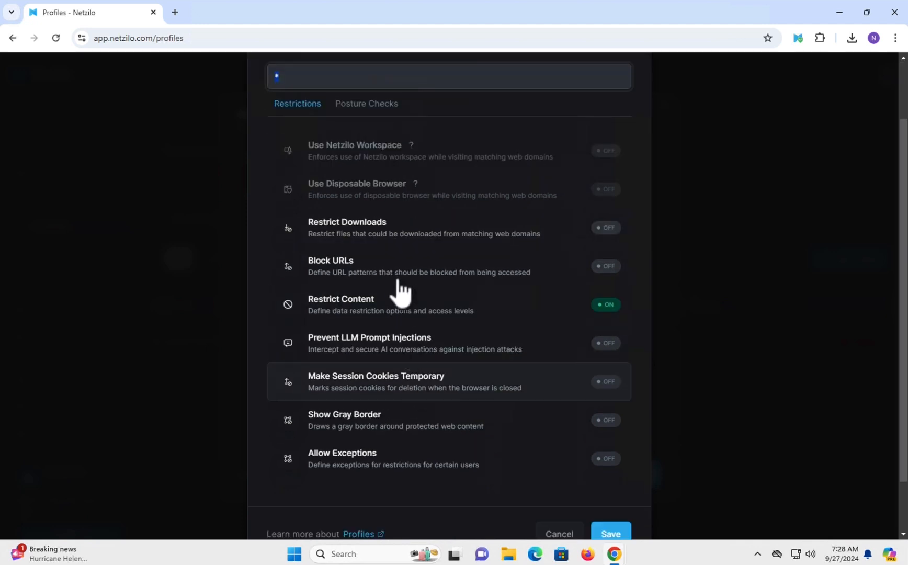
pyautogui.click(386, 308)
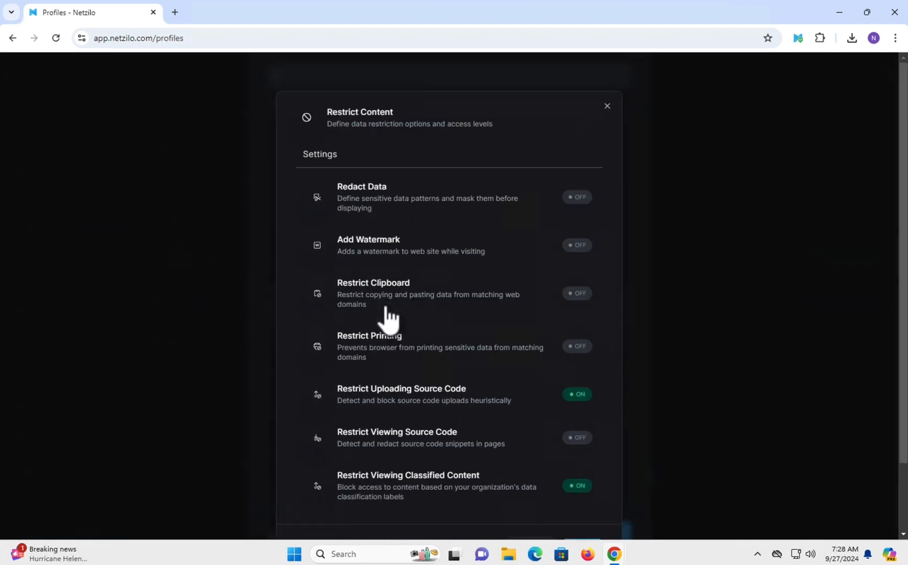
pyautogui.click(581, 439)
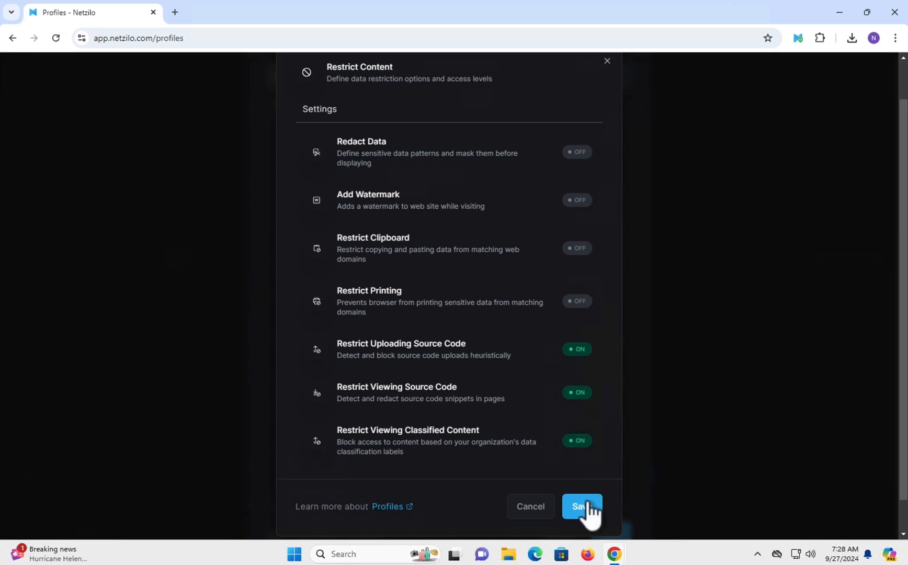
pyautogui.click(588, 503)
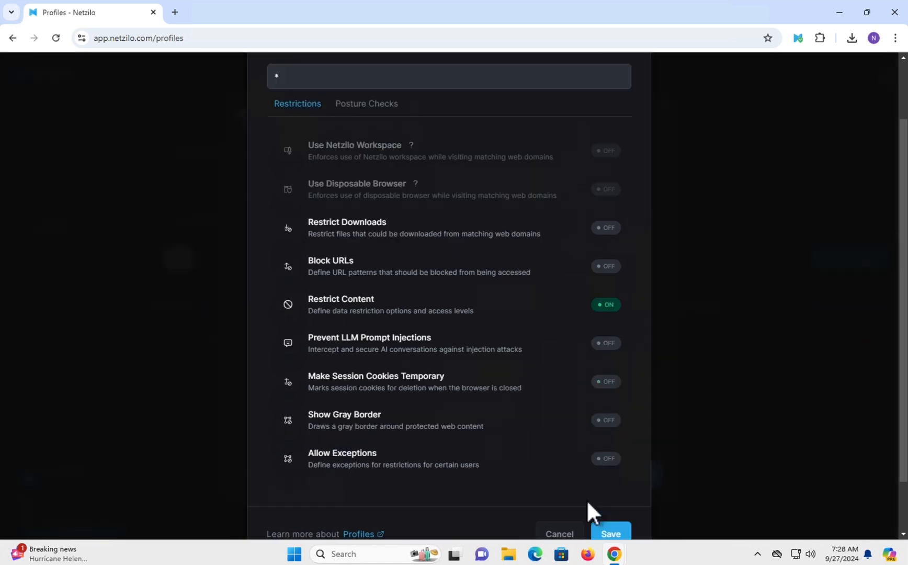
# - Allow exceptions for the * domain with temporary removal of restrictions, expiring in 5 minutes, for the All group, and save them
pyautogui.click(468, 471)
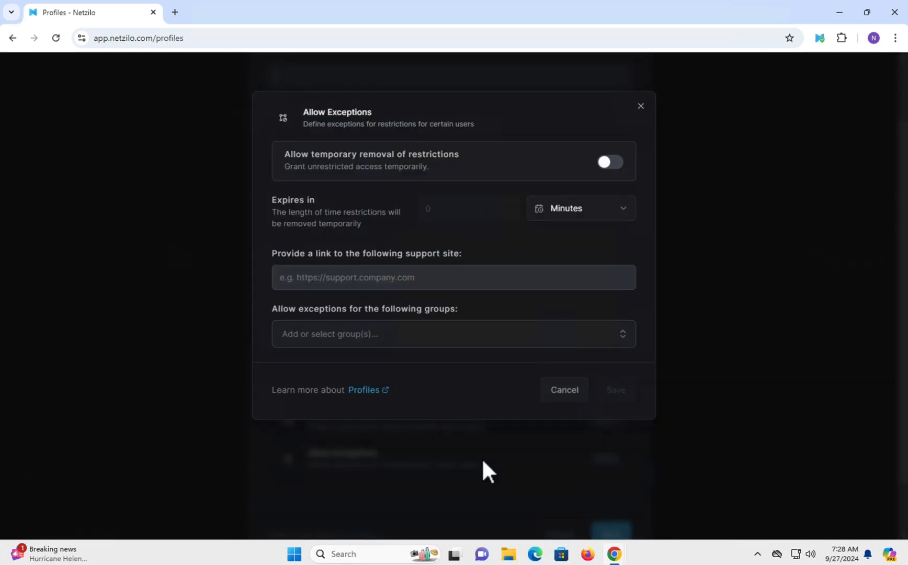
pyautogui.click(618, 165)
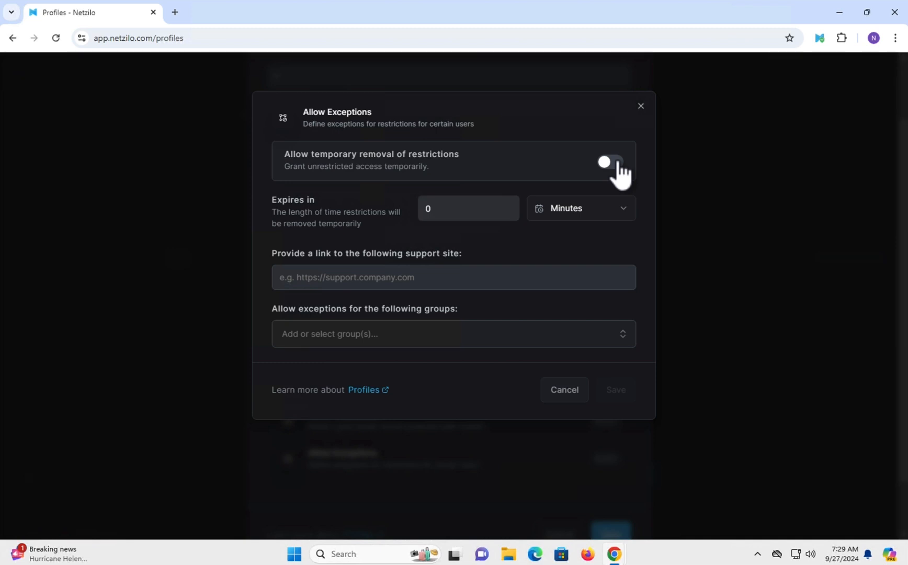
pyautogui.click(459, 210)
pyautogui.write('5')
pyautogui.click(405, 344)
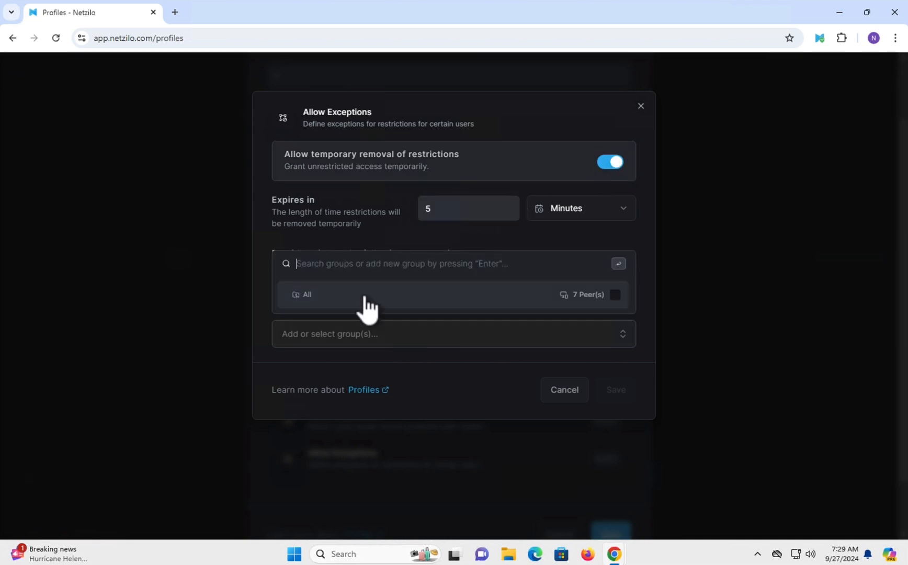
pyautogui.click(368, 303)
pyautogui.click(616, 390)
# - Save the domain restrictions and browser extension settings, and confirm the update of the GenAI and SaaS Default Security profile
pyautogui.click(611, 533)
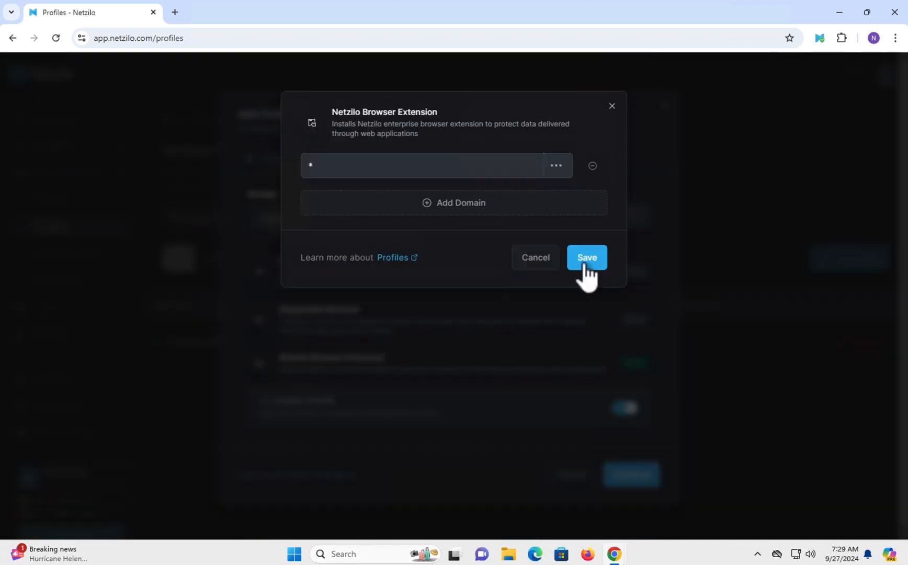
pyautogui.click(584, 258)
pyautogui.click(626, 475)
pyautogui.click(622, 376)
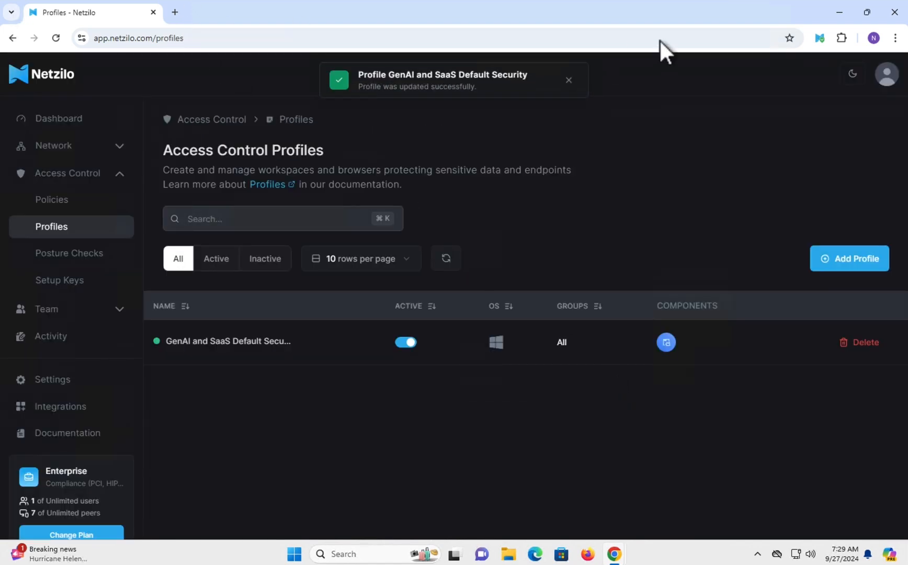
# - Go to chat.openai.com in a new browser page and show the Netzilo extension's restrictions for the site
pyautogui.click(175, 14)
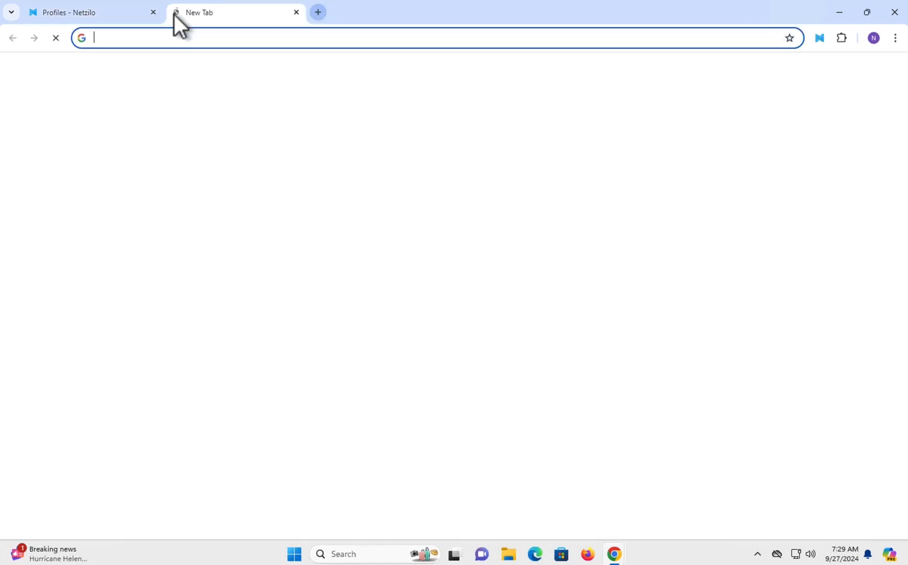
pyautogui.write('chat.openai.com')
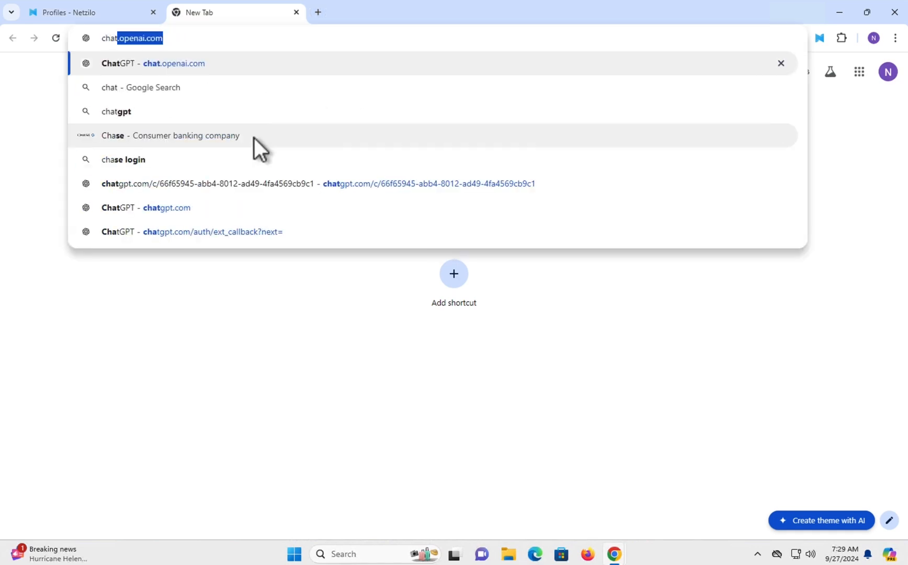
pyautogui.press('Return')
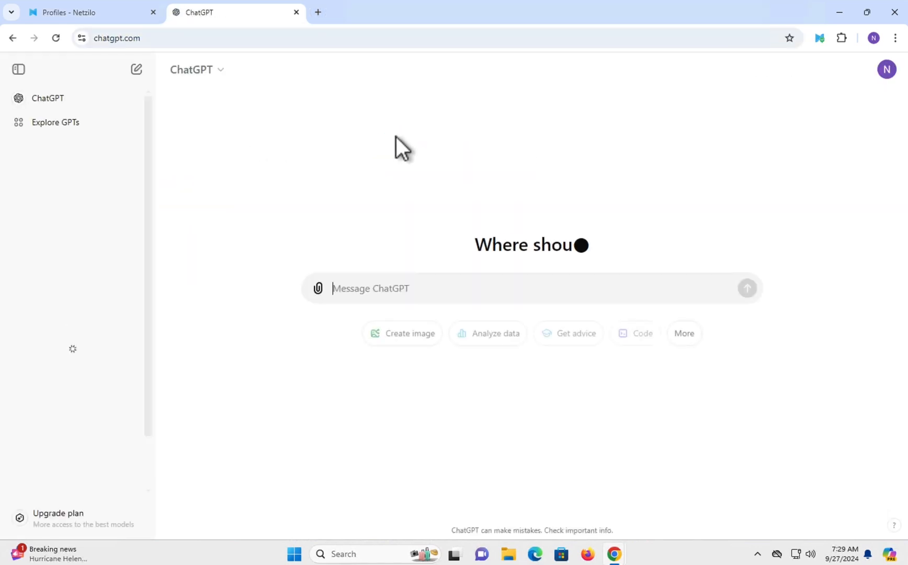
pyautogui.click(822, 37)
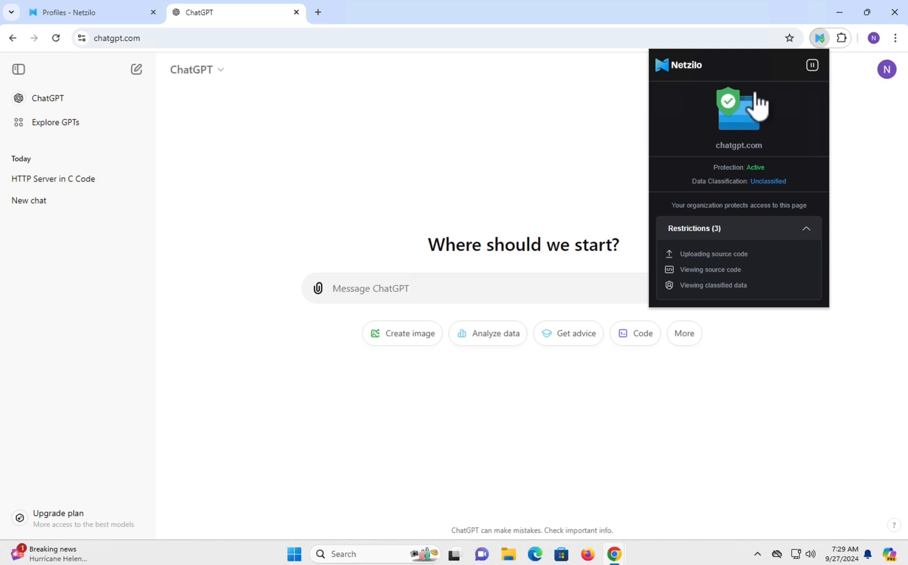
# - Ask ChatGPT "show me sample code for an http server in c++"
pyautogui.click(379, 290)
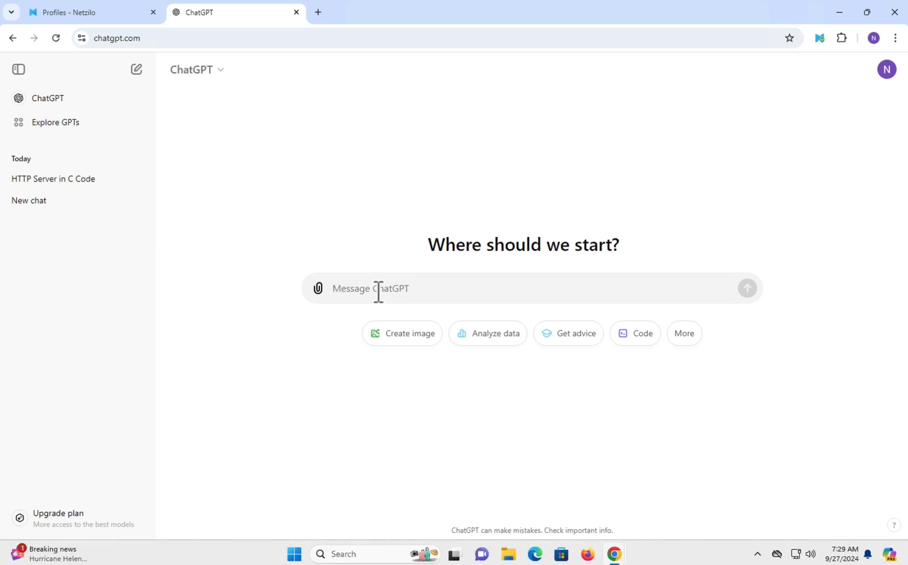
pyautogui.write('show me simple code for ')
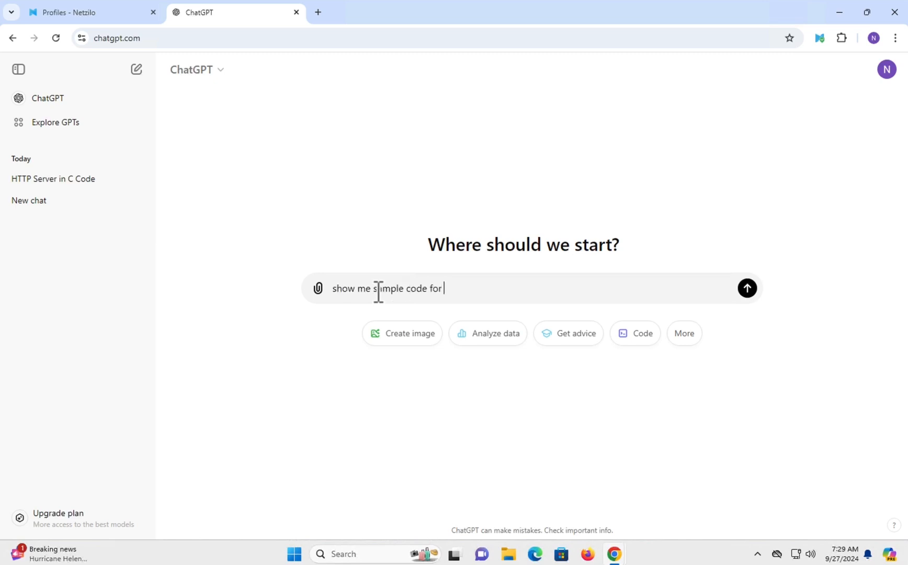
pyautogui.write('an http server in c++')
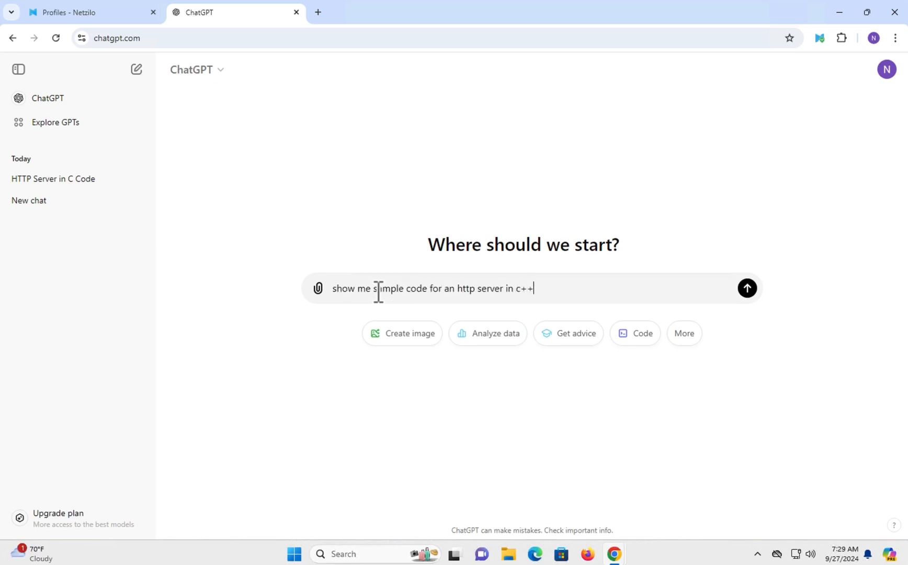
pyautogui.press('Return')
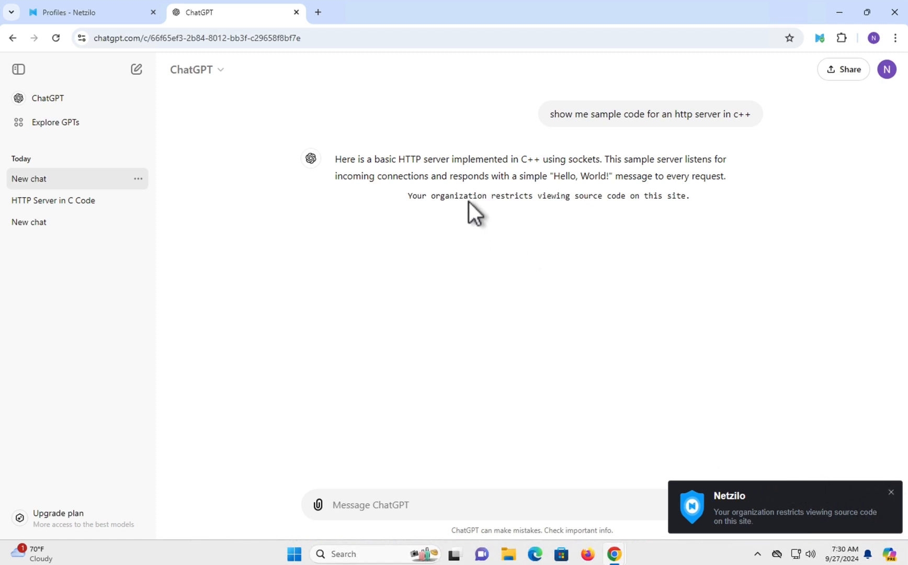
# - Pause Netzilo protection on chatgpt.com with the reason "I need to use the sample code for testing. Not for production."
pyautogui.click(819, 37)
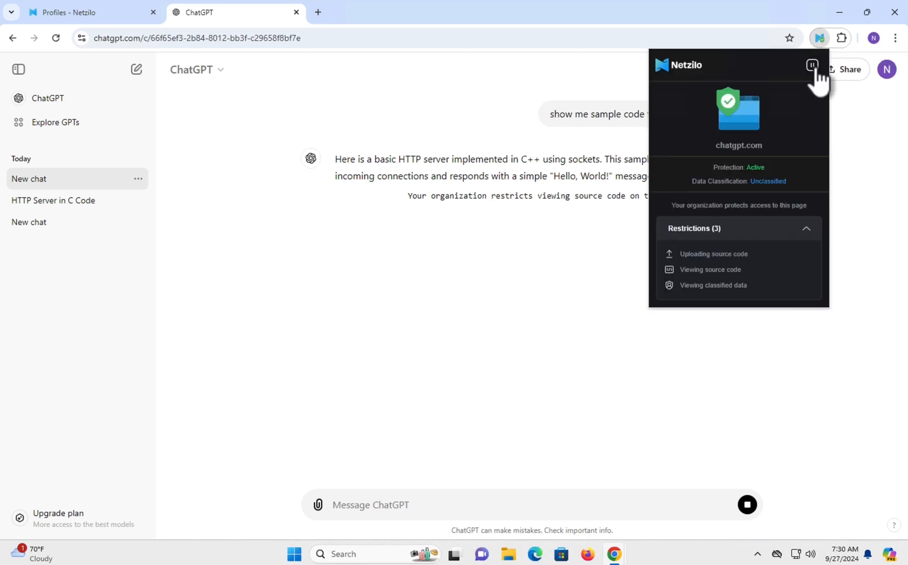
pyautogui.click(813, 65)
pyautogui.write('I need')
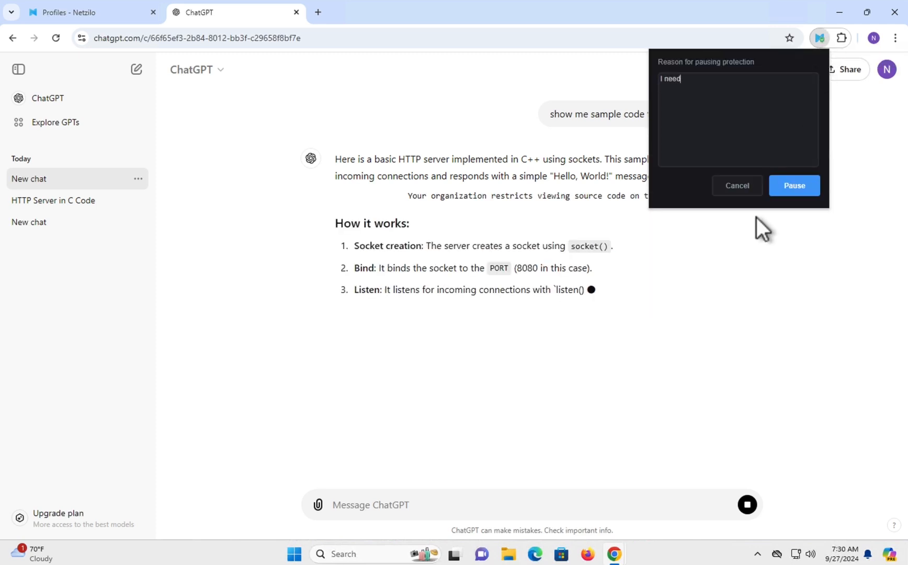
pyautogui.write(' to use the sample code fo')
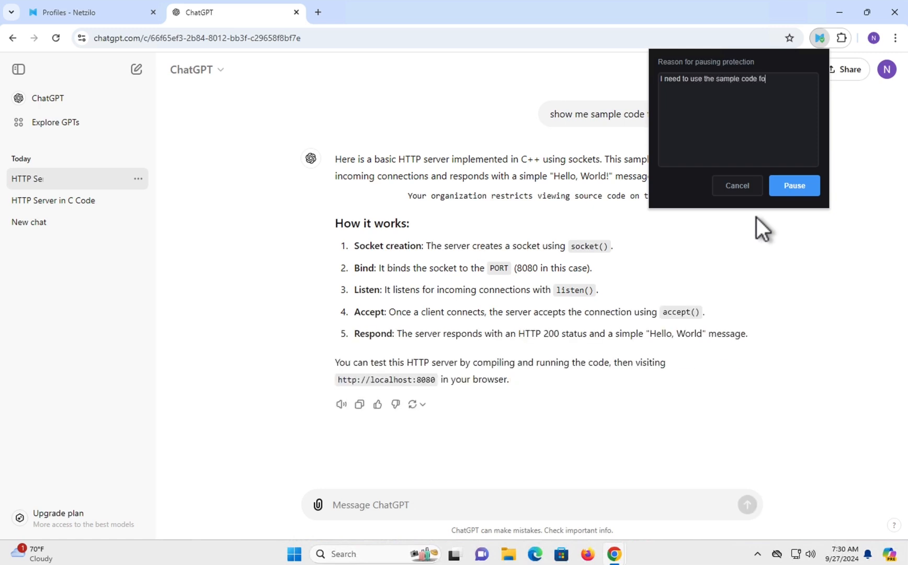
pyautogui.write('r testing. Not for production.')
pyautogui.click(802, 186)
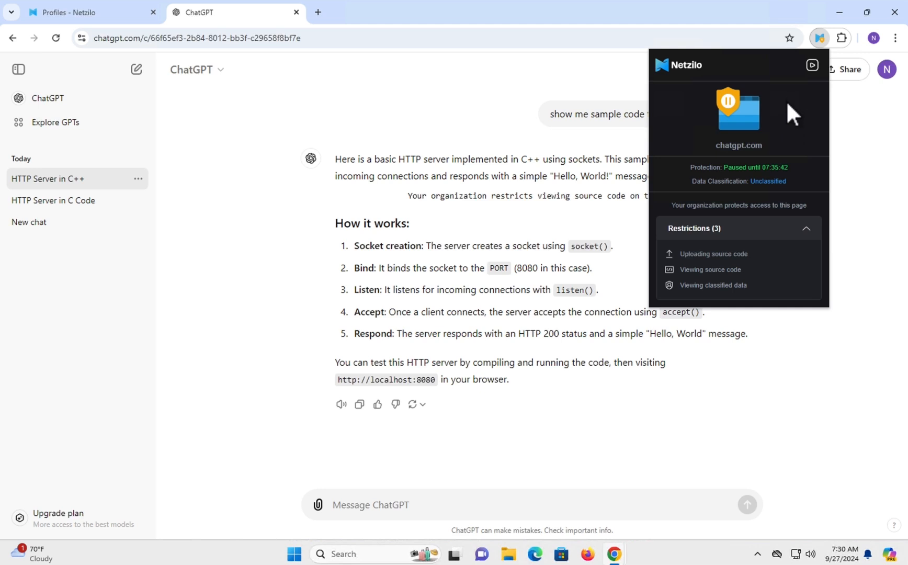
# - Close the extension popup, reload the ChatGPT conversation and examine the C++ HTTP server code
pyautogui.click(871, 160)
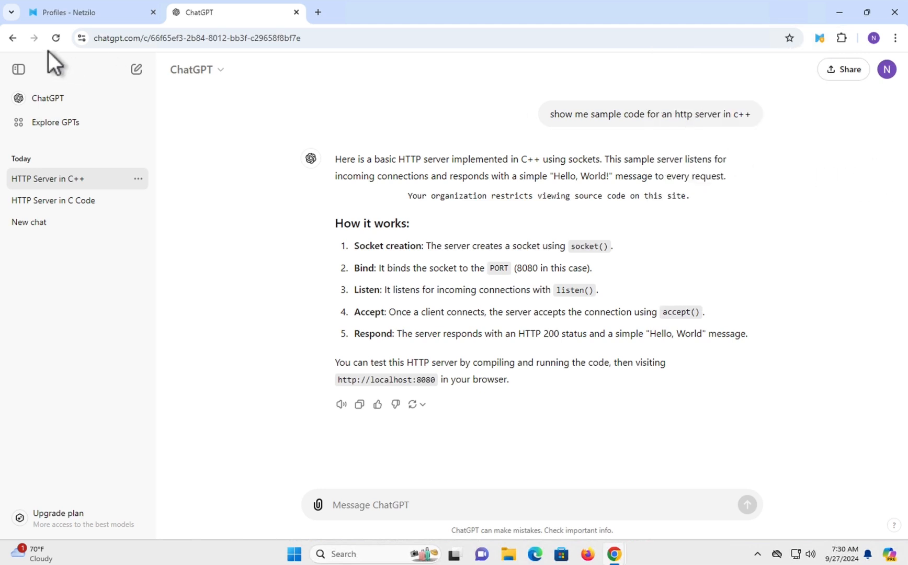
pyautogui.click(55, 38)
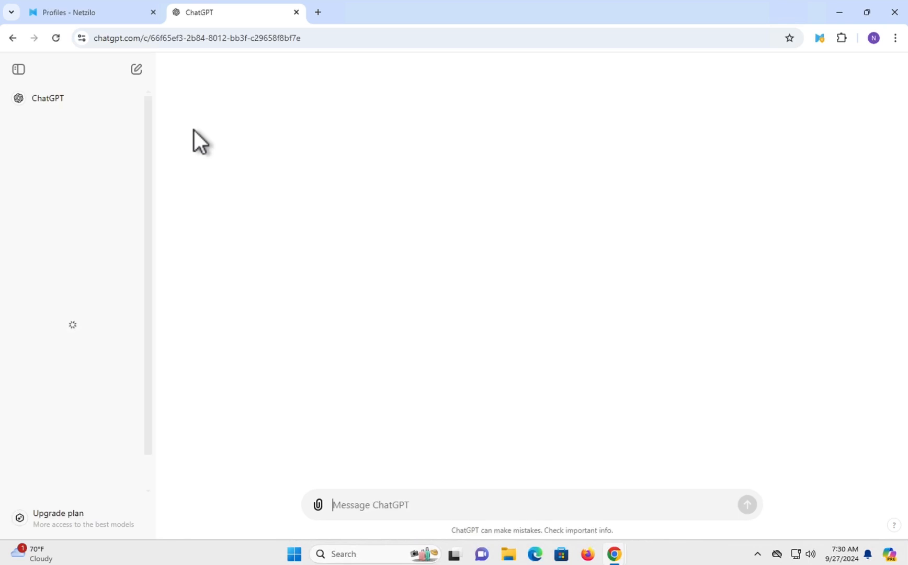
pyautogui.scroll(-15, 454, 282)
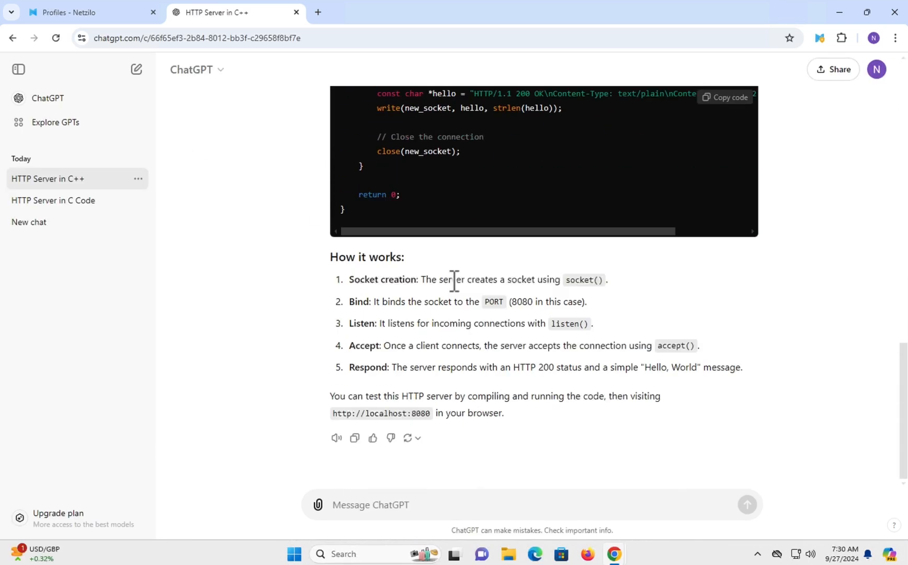
# - Resume Netzilo protection on chatgpt.com and return to the conversation
pyautogui.click(819, 38)
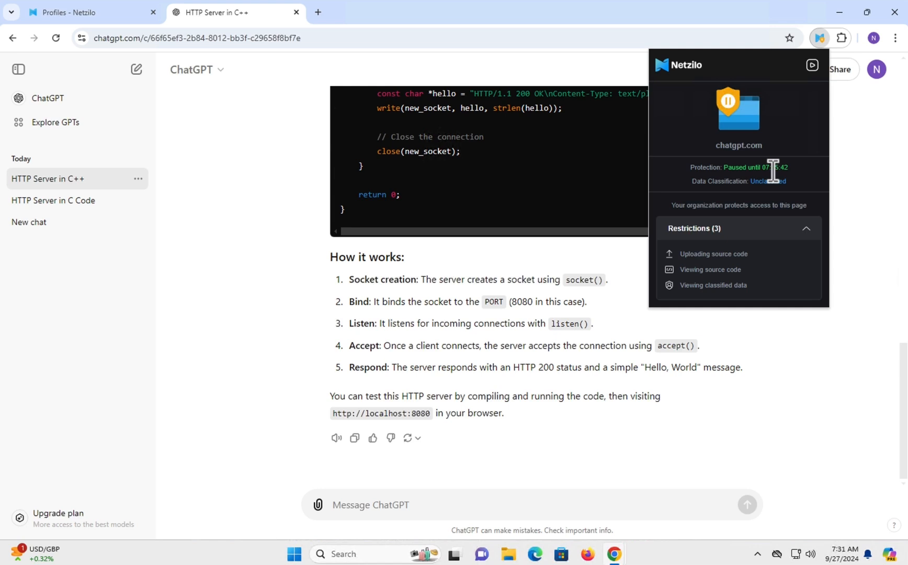
pyautogui.click(816, 70)
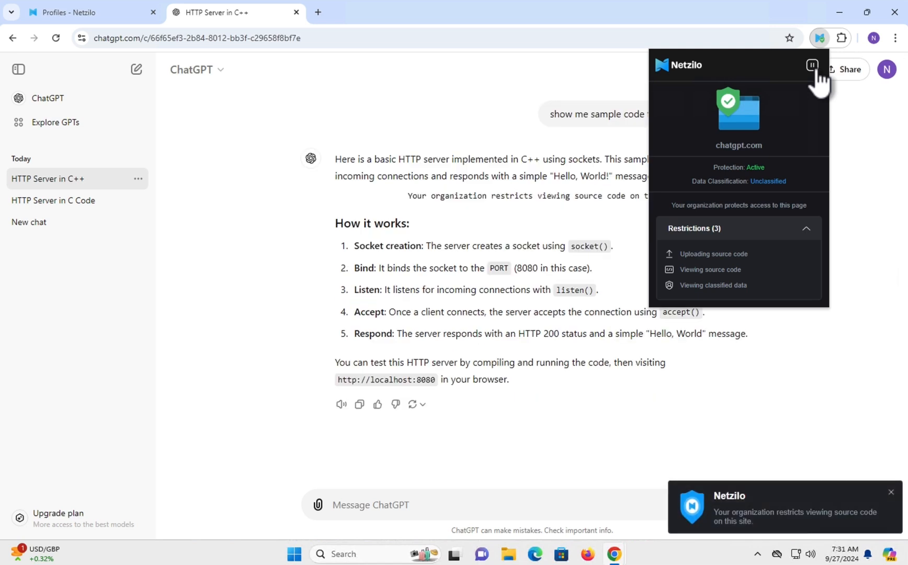
pyautogui.click(501, 202)
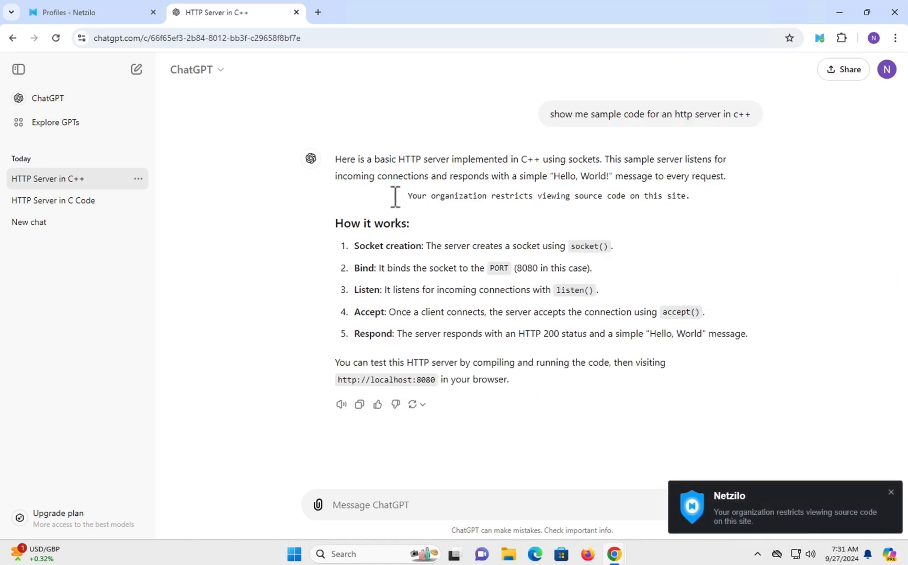